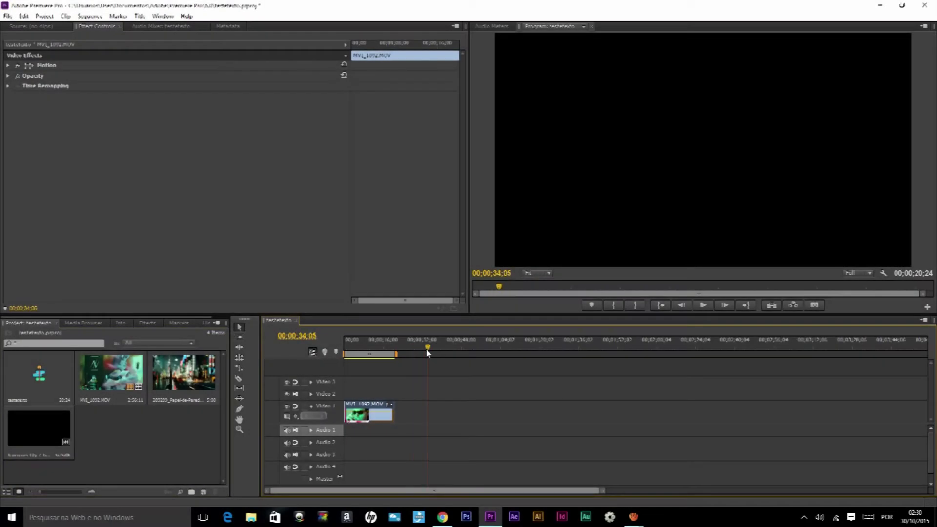
Scrub through MVI_1092.MOV to preview it, leaving the playhead inside the clip
drag(431, 347, 405, 339)
drag(360, 348, 412, 343)
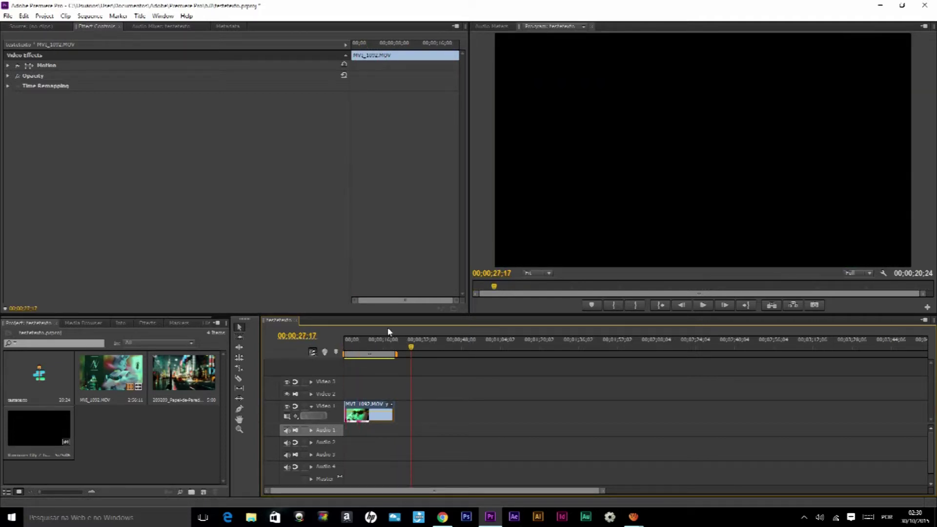
mouse_move(354, 348)
mouse_down()
mouse_move(430, 349)
mouse_move(418, 351)
mouse_up()
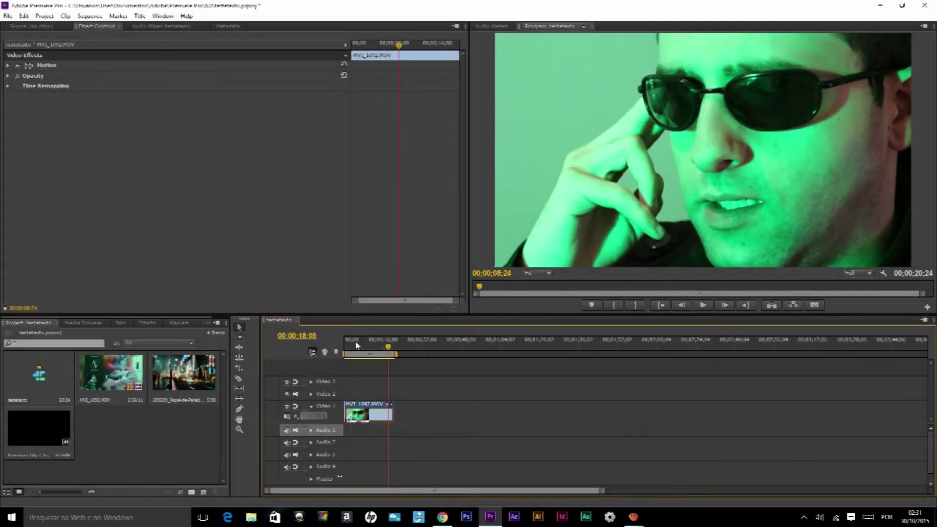
drag(356, 345, 372, 352)
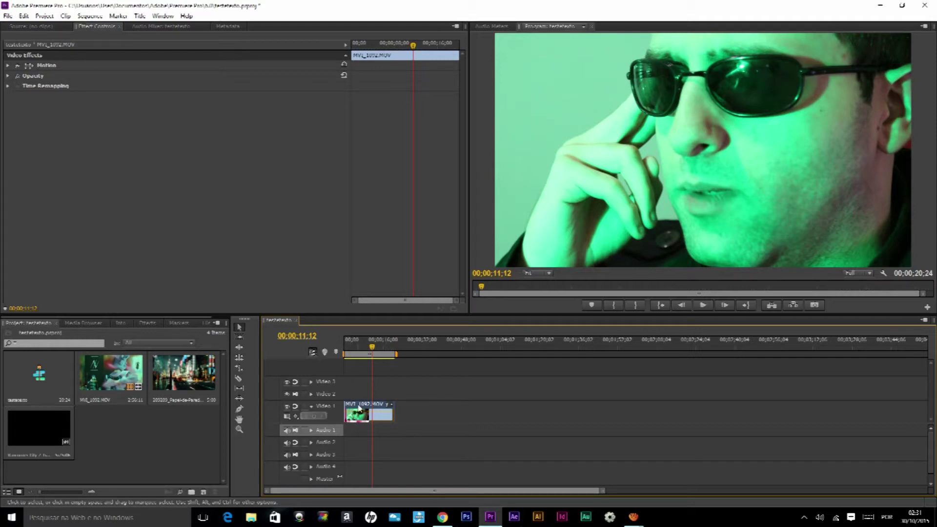
Apply Levels to MVI_1092.MOV and raise its RGB Black Input Level to 35
click(146, 323)
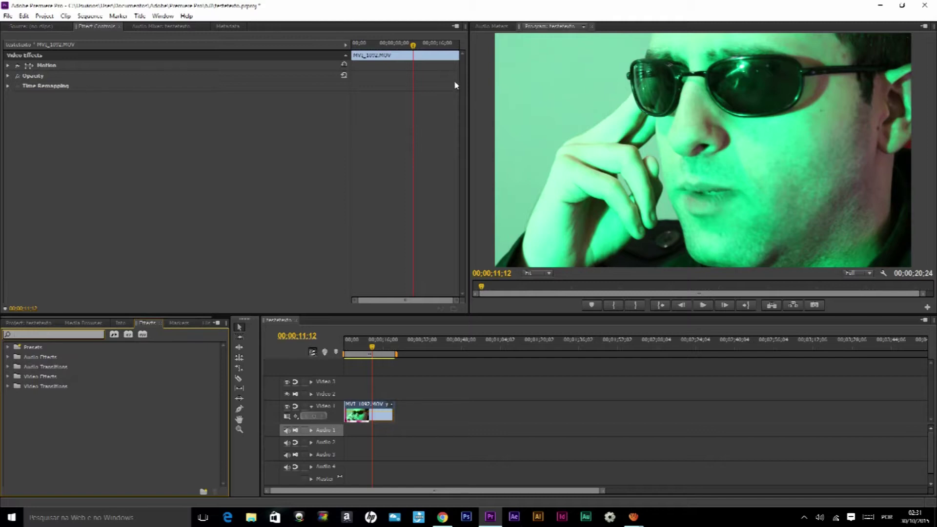
text(level)
drag(41, 405, 365, 405)
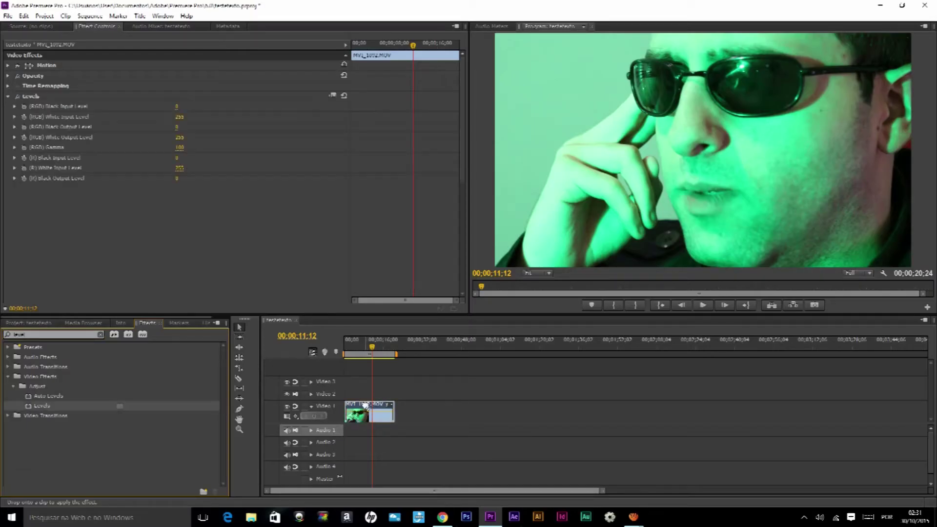
drag(180, 107, 193, 108)
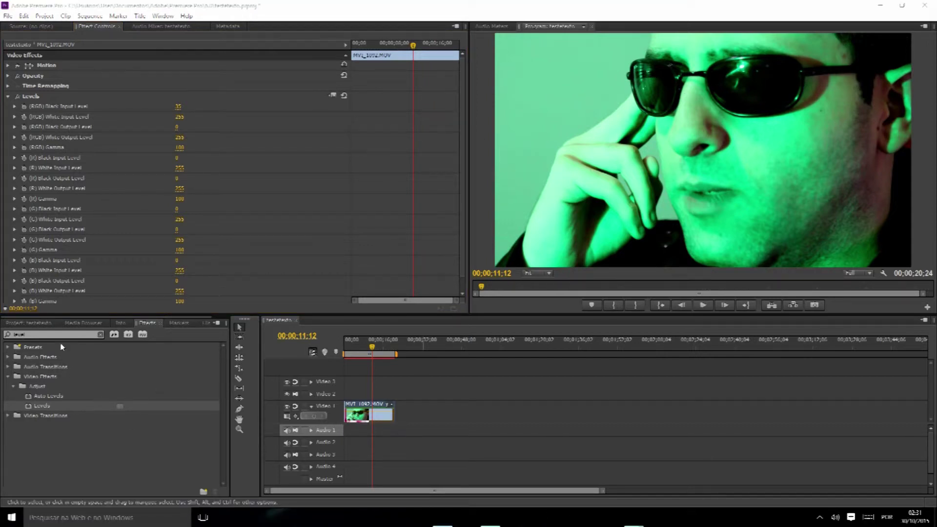
click(51, 322)
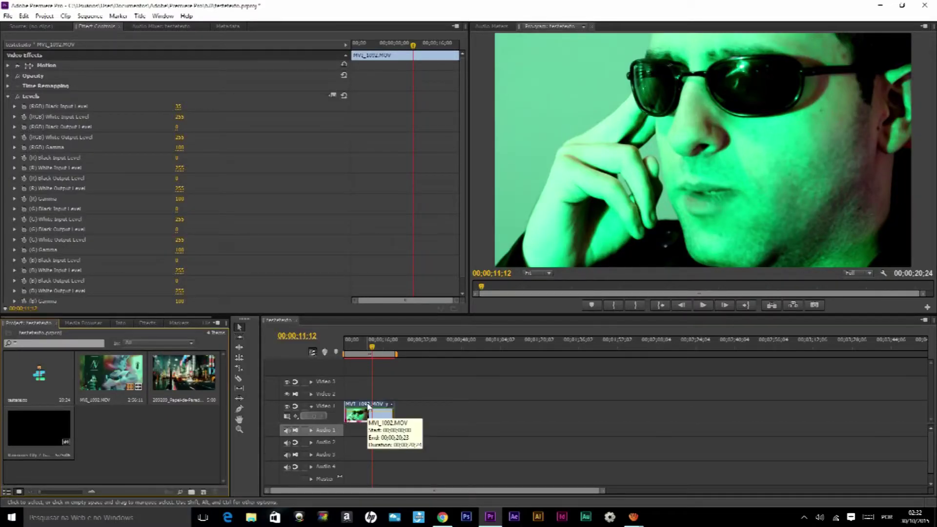
Duplicate MVI_1092.MOV onto Video 2 and apply the Fast Blur In preset to the copy
drag(367, 405, 369, 395)
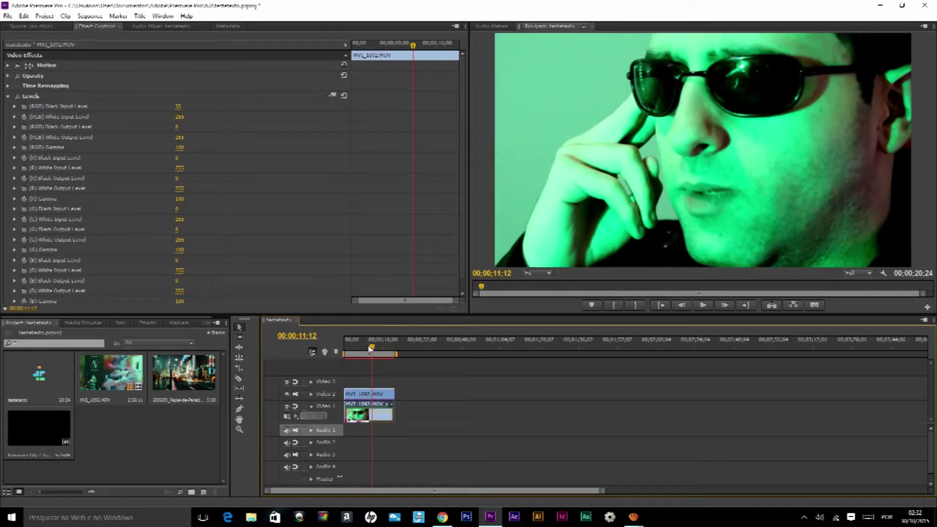
click(361, 348)
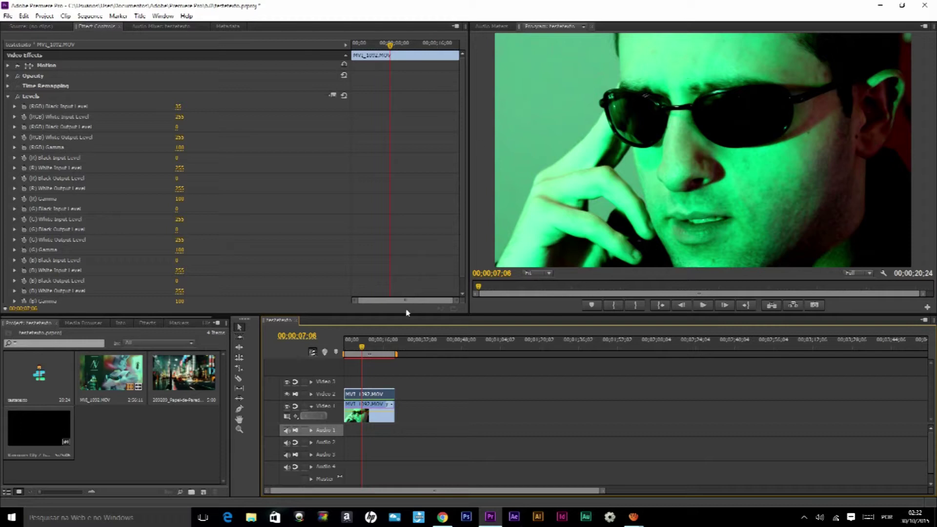
click(148, 323)
click(87, 335)
text(blur)
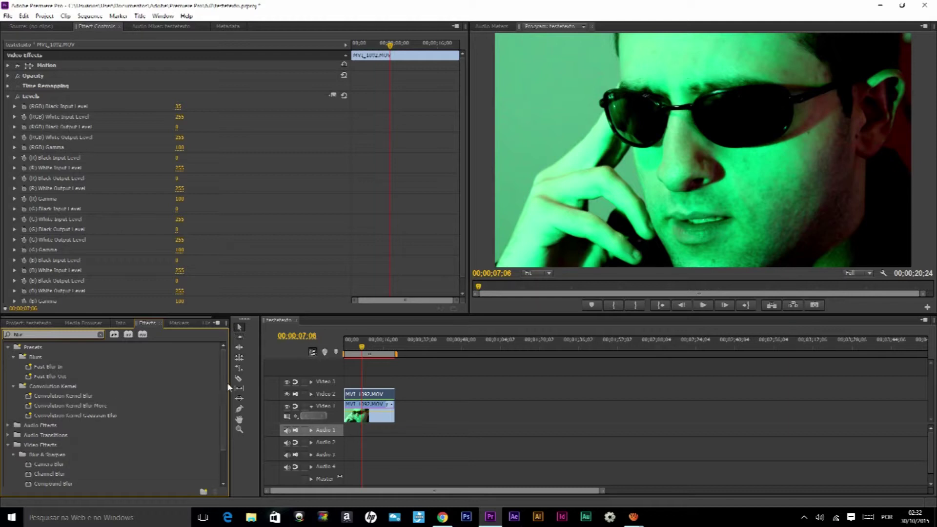
scroll(222, 388, down, 1)
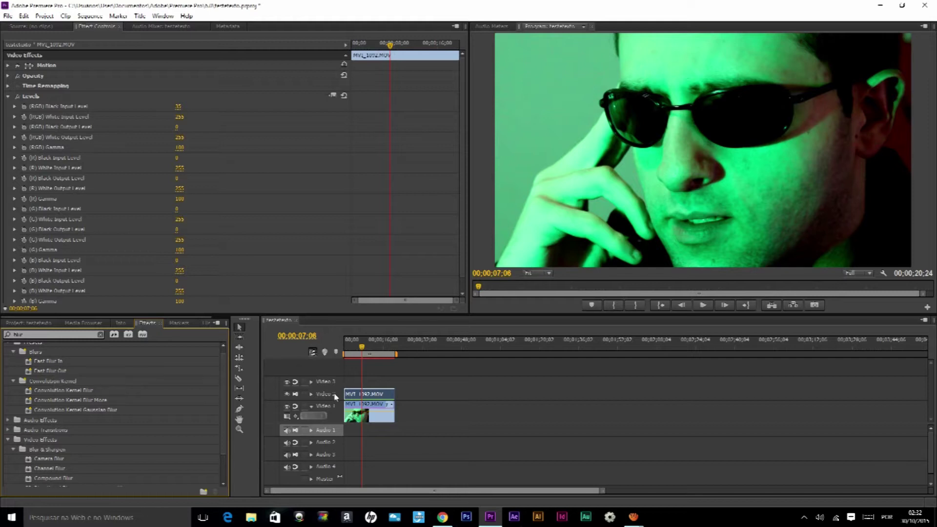
drag(57, 365, 366, 394)
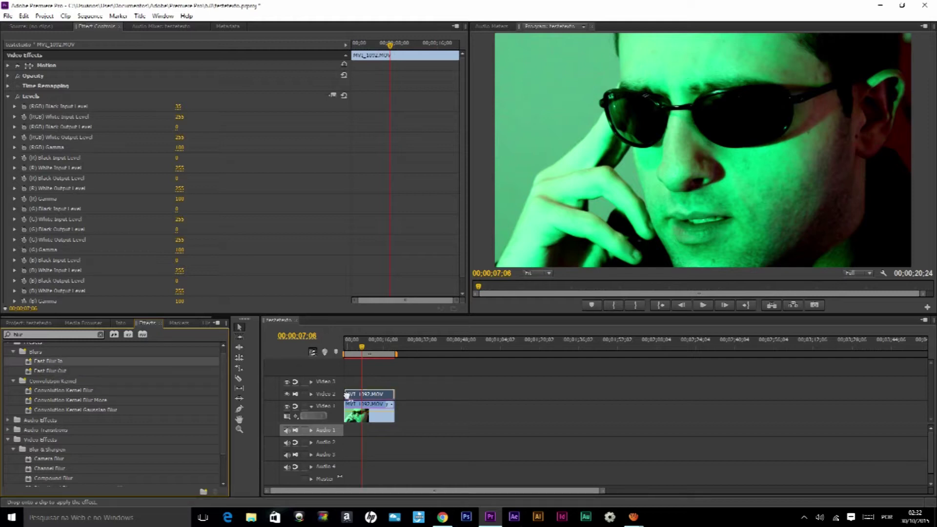
Add the Fast Blur Out preset to the Video 2 copy and preview the blur-in and blur-out
drag(360, 351, 330, 348)
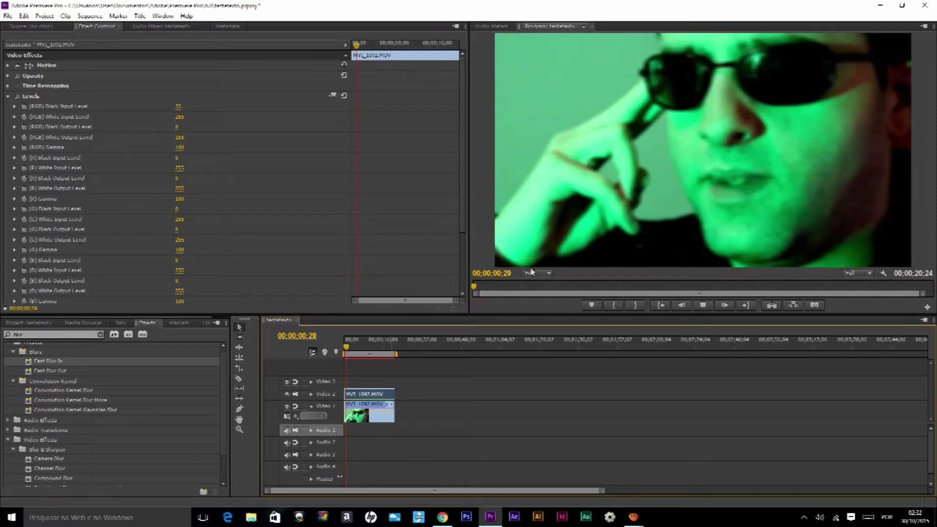
key(space)
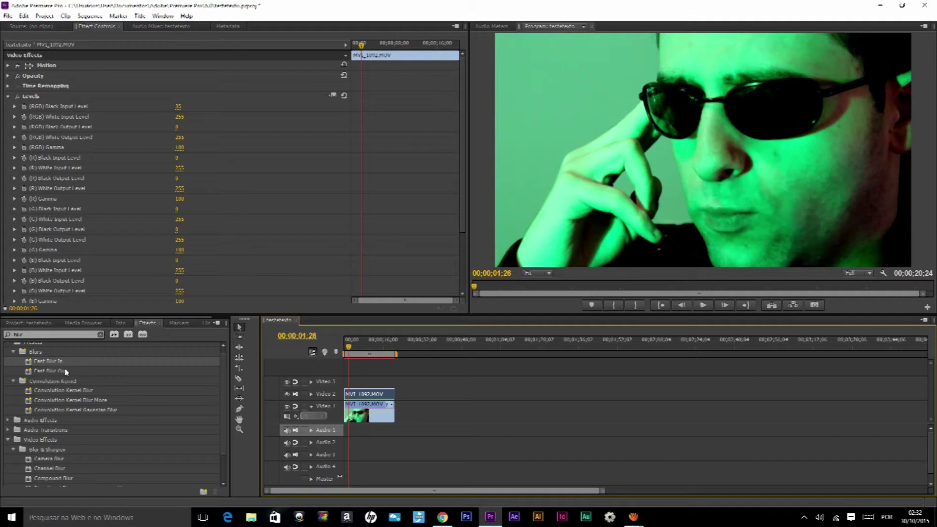
drag(66, 372, 371, 393)
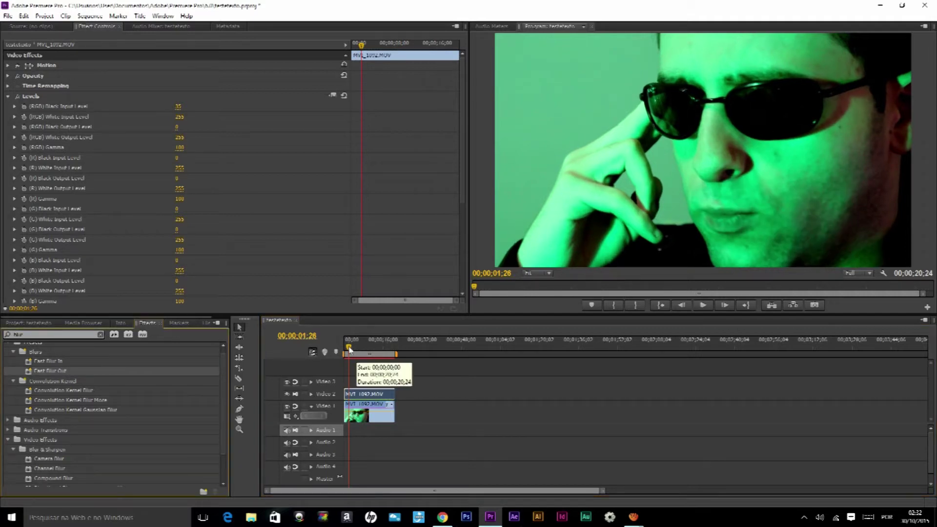
drag(349, 348, 382, 349)
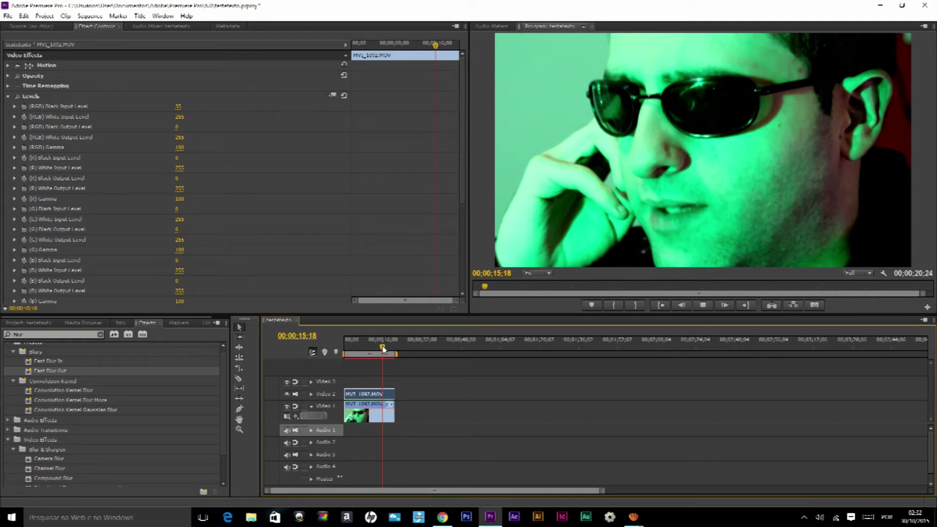
key(space)
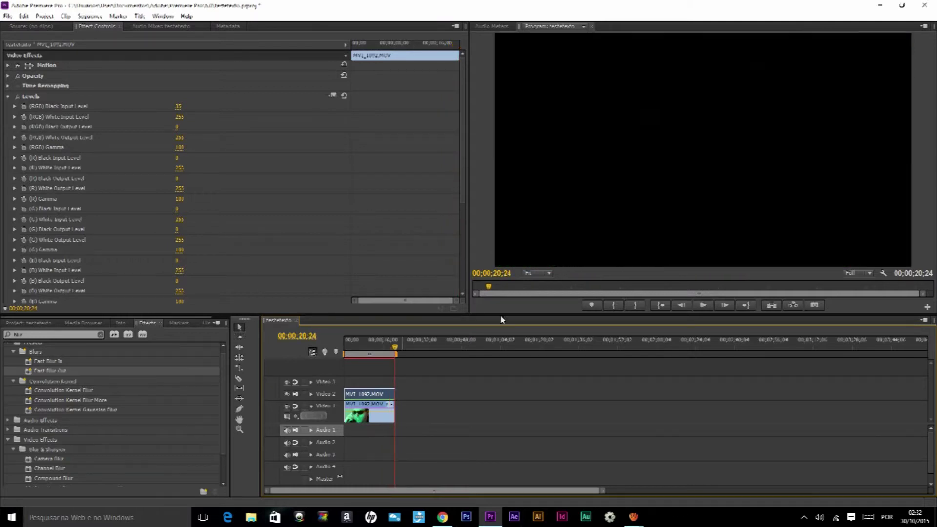
drag(396, 347, 379, 347)
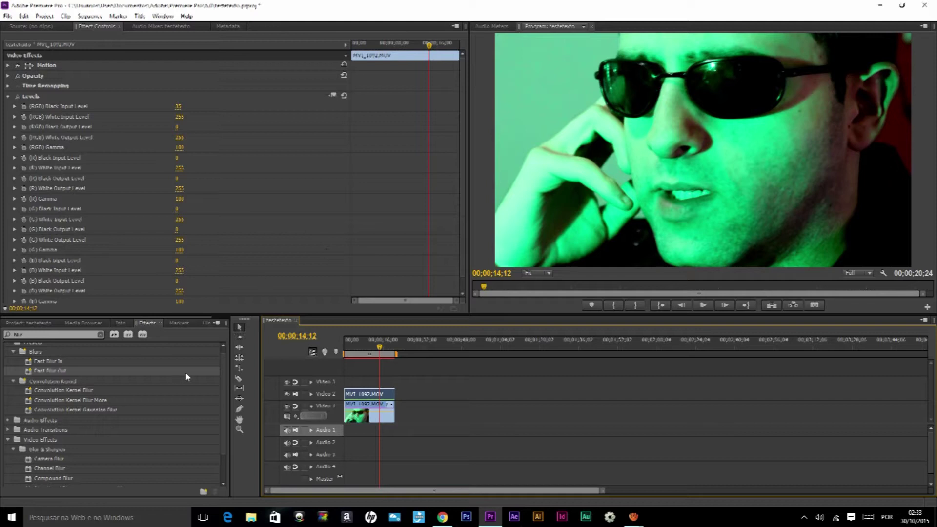
drag(226, 406, 222, 437)
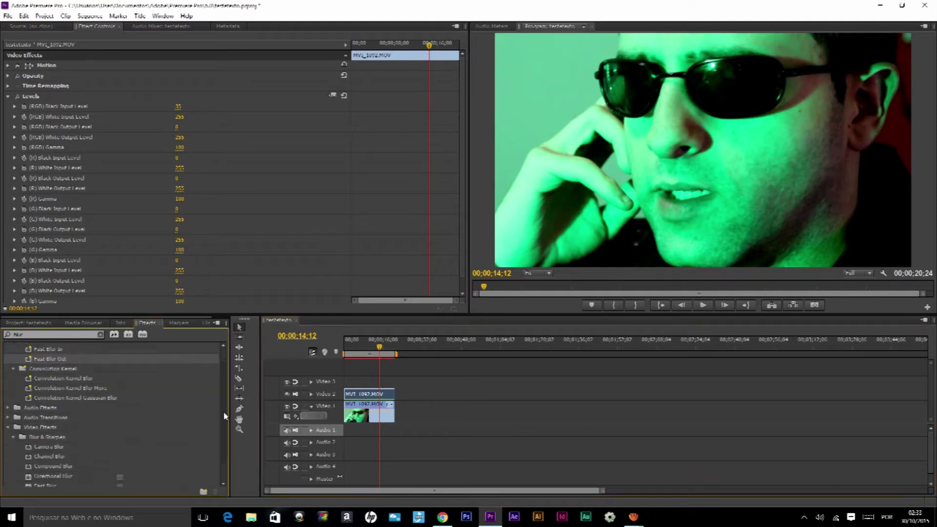
Give the Video 2 copy Gaussian Blur at 72 Blurriness and raise its Levels black input and gamma
drag(52, 473, 372, 396)
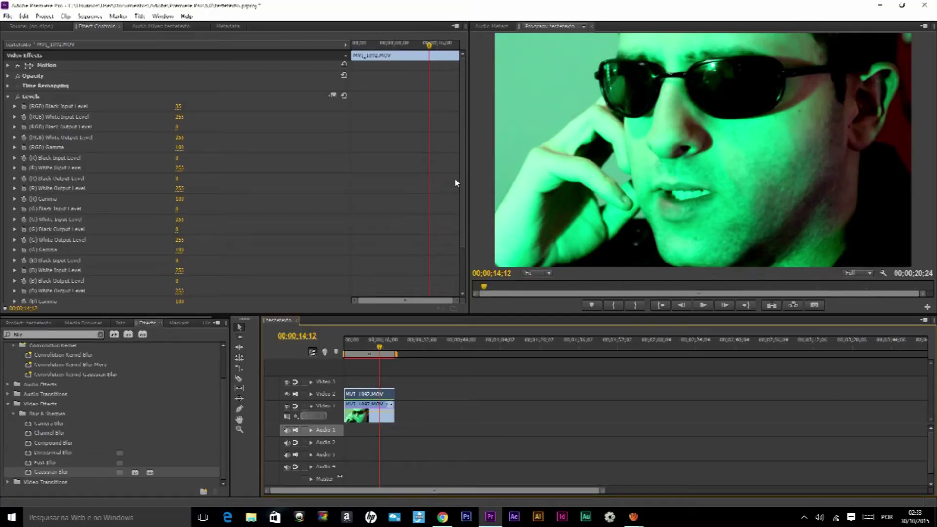
scroll(291, 252, down, 4)
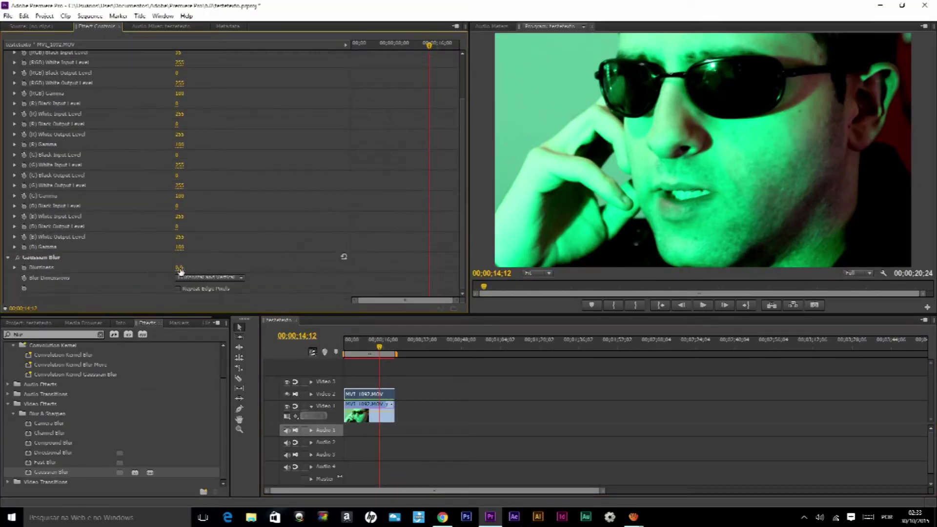
mouse_move(179, 270)
mouse_down()
mouse_move(215, 266)
mouse_move(180, 265)
mouse_up()
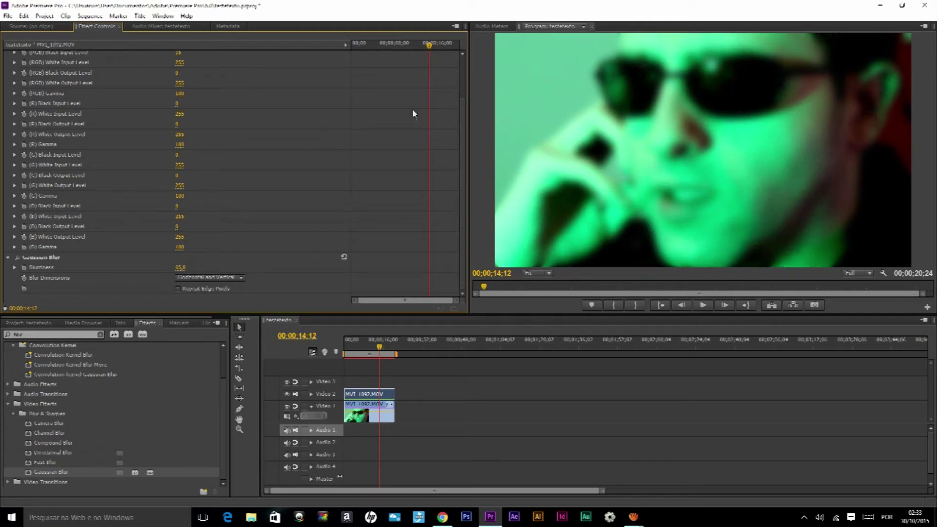
scroll(194, 98, up, 3)
drag(179, 108, 208, 108)
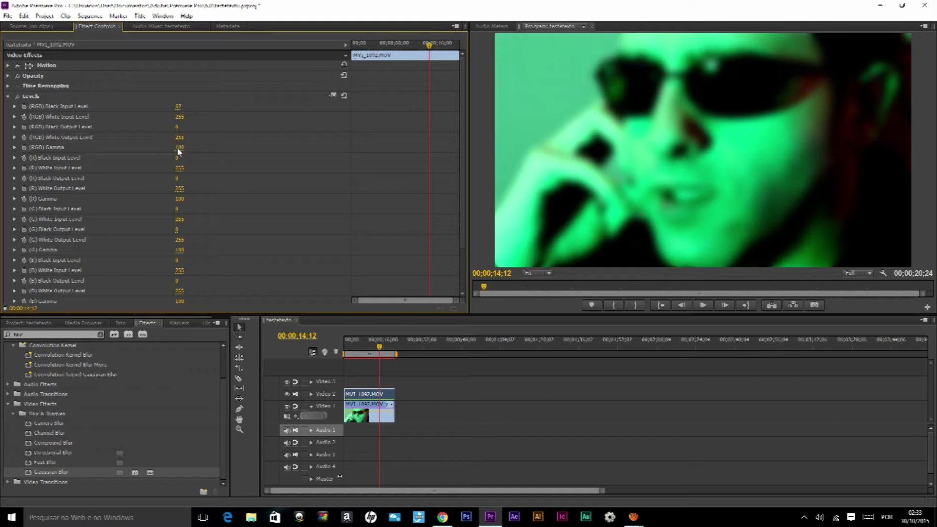
drag(183, 150, 200, 144)
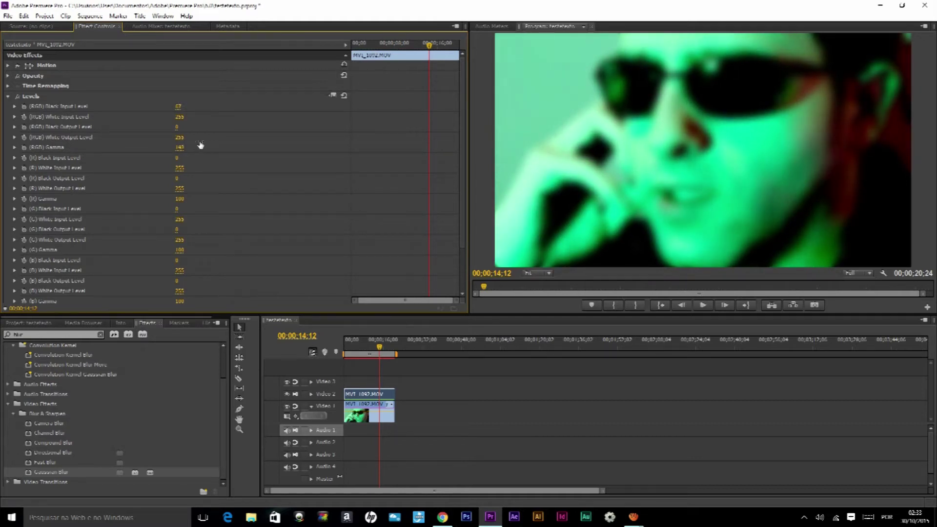
Play the sequence from 00:00:08:06, then hide Video 2 to compare
click(365, 348)
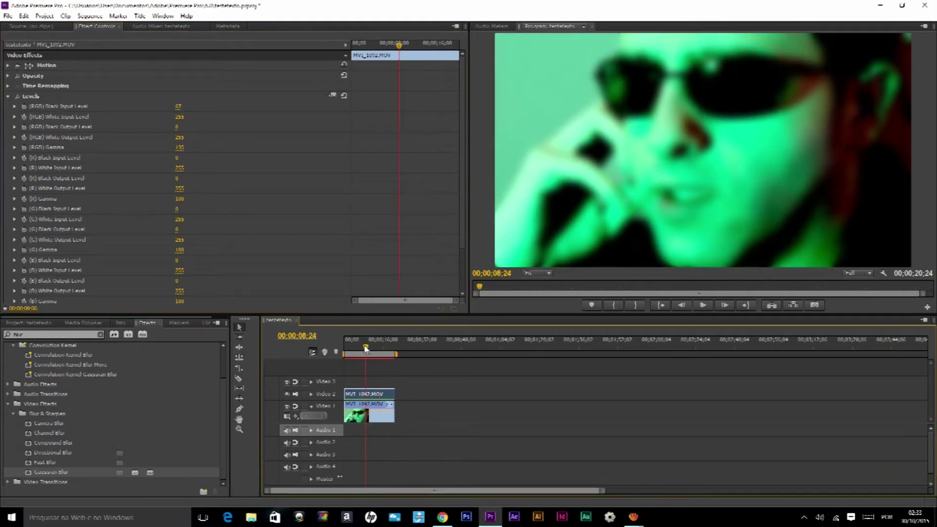
key(space)
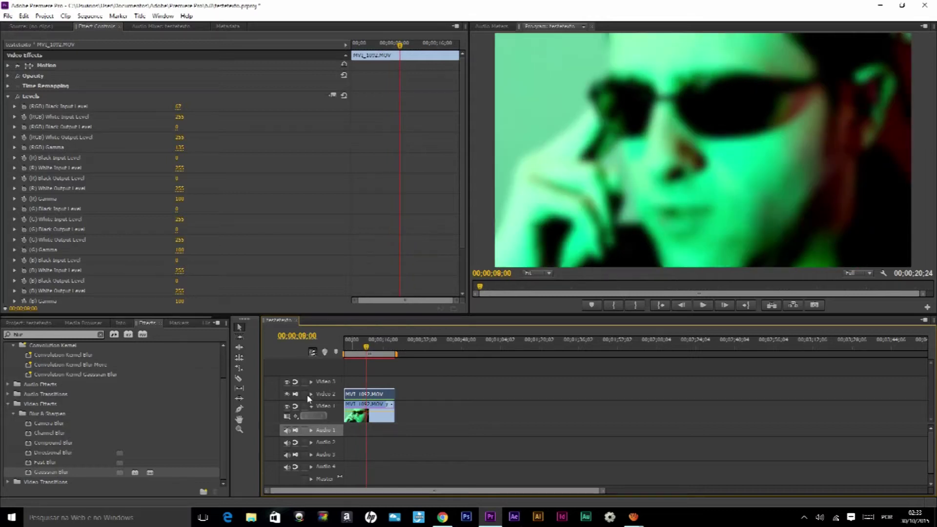
click(287, 396)
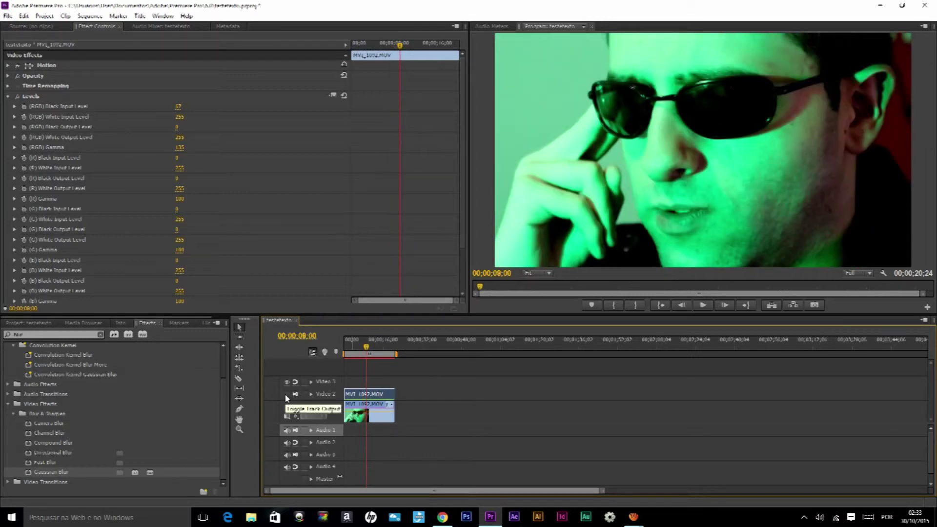
Show and expand Video 2 and bring up the blurred clip's Opacity settings
click(287, 395)
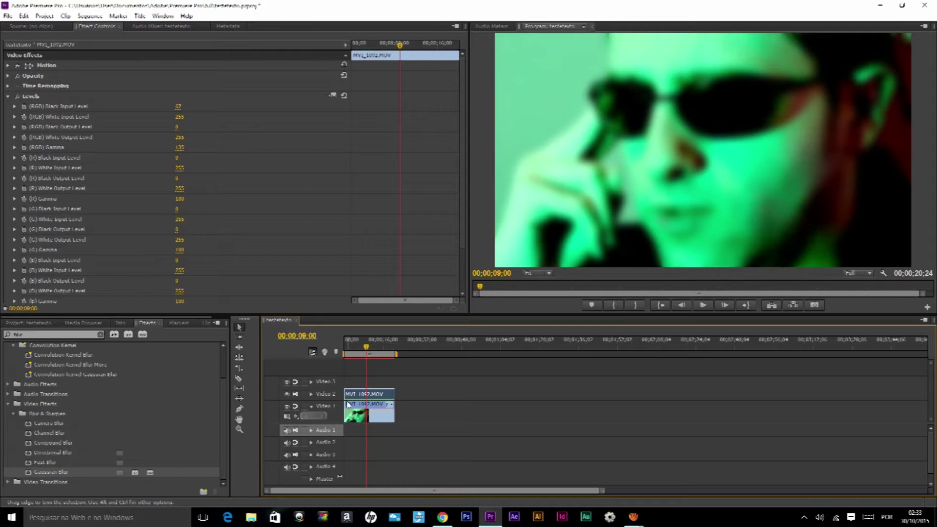
click(311, 394)
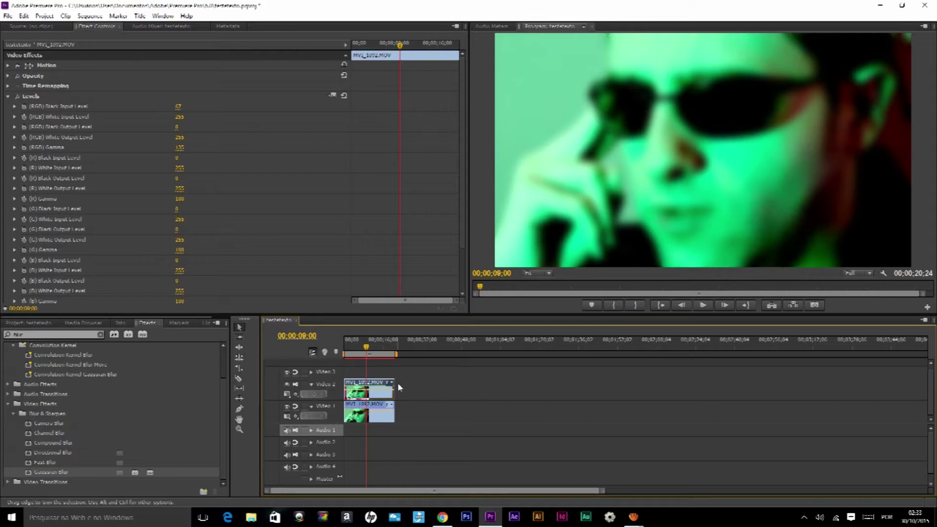
click(9, 76)
drag(382, 394, 383, 392)
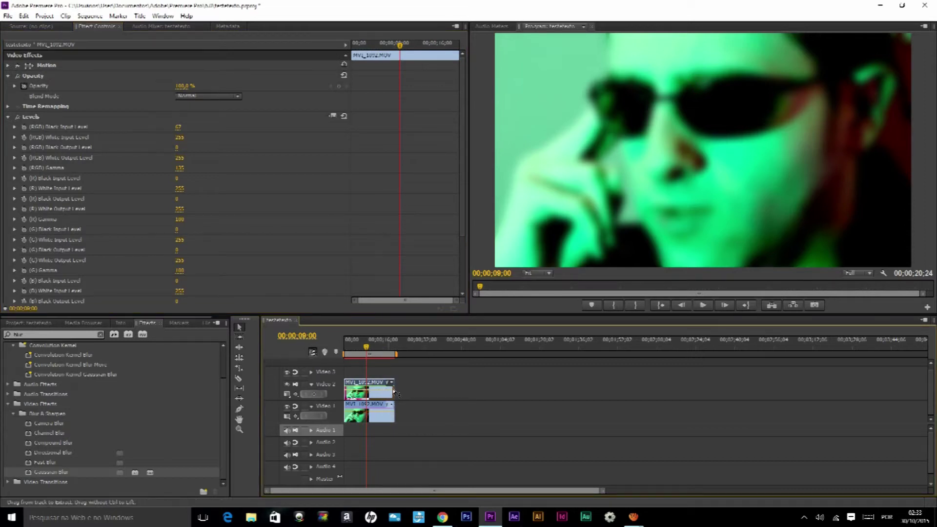
click(287, 384)
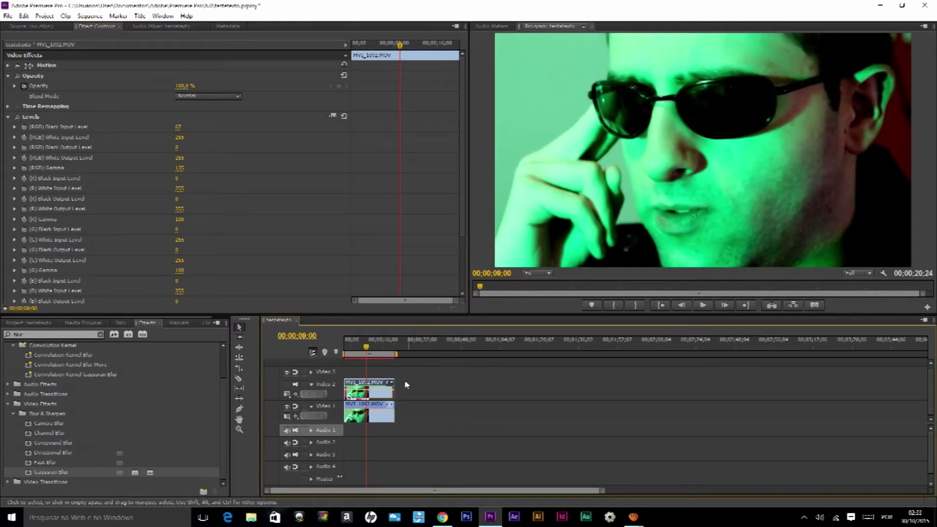
Set the blurred clip's Opacity to about 43%, toggling the track on and off to compare
drag(185, 88, 146, 86)
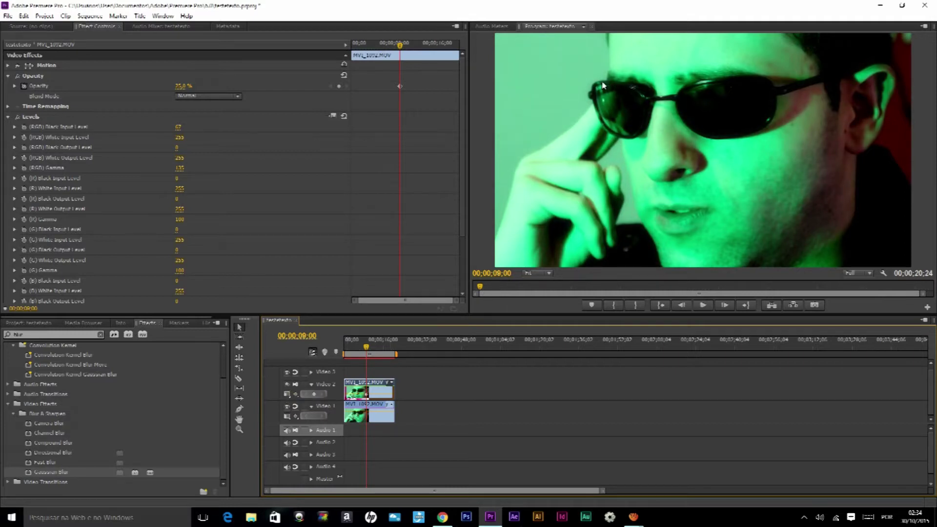
click(287, 385)
click(287, 385)
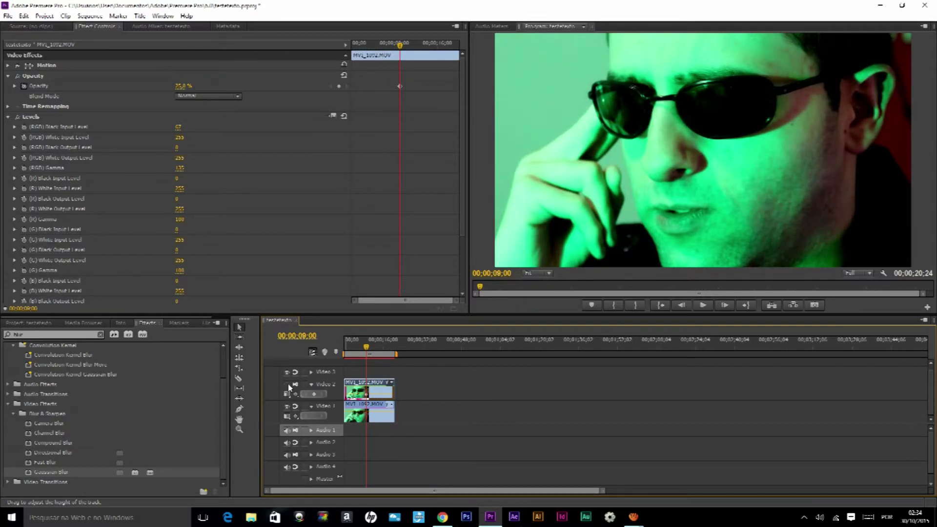
drag(181, 88, 189, 86)
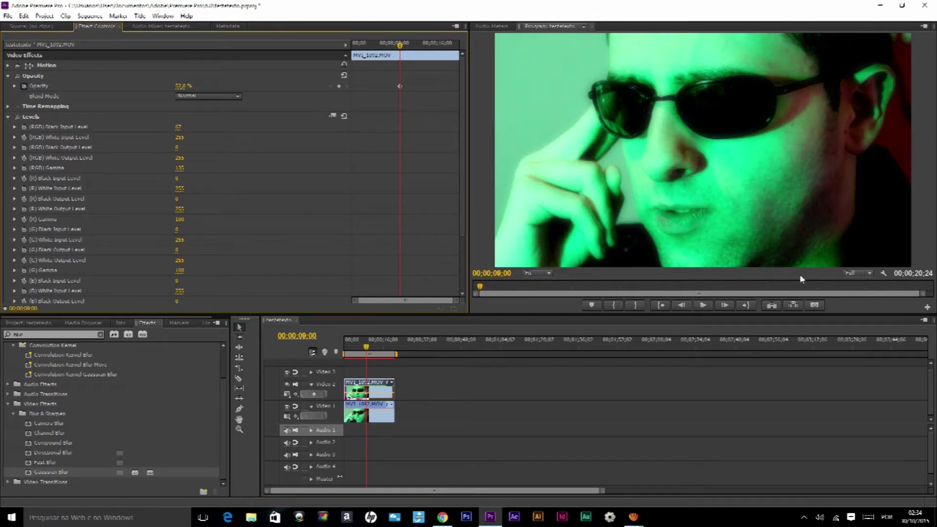
click(287, 385)
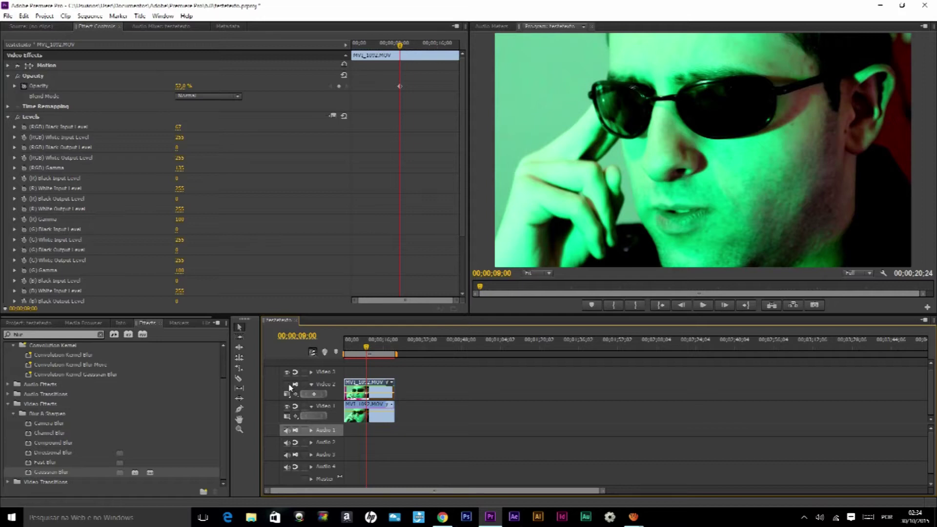
click(288, 385)
click(444, 381)
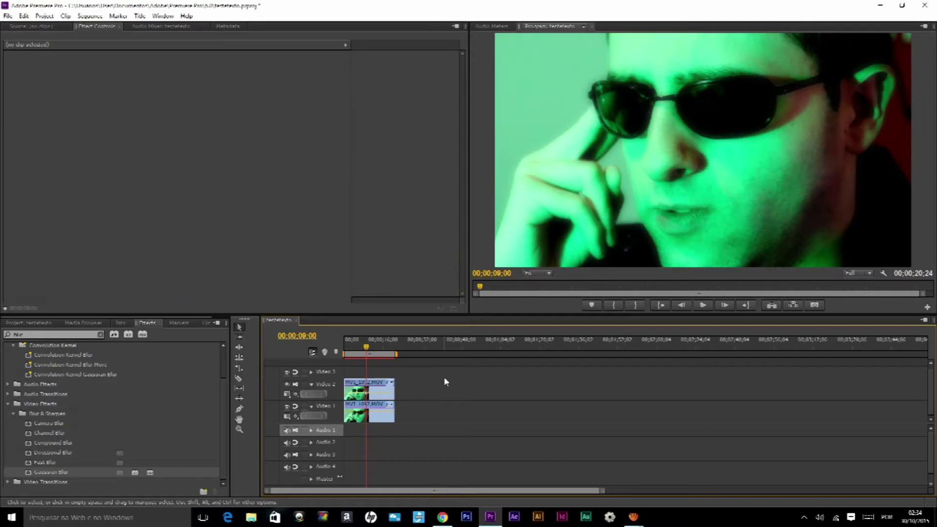
key(space)
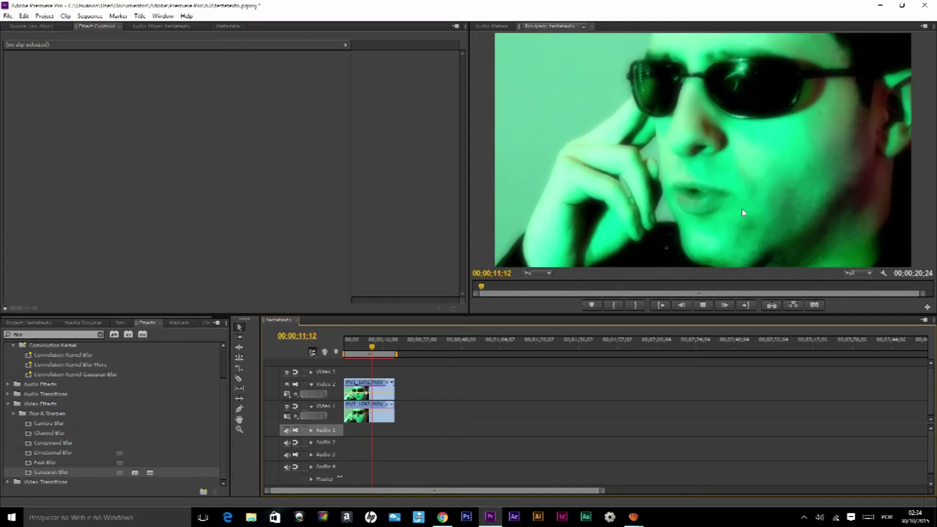
key(space)
drag(377, 349, 367, 349)
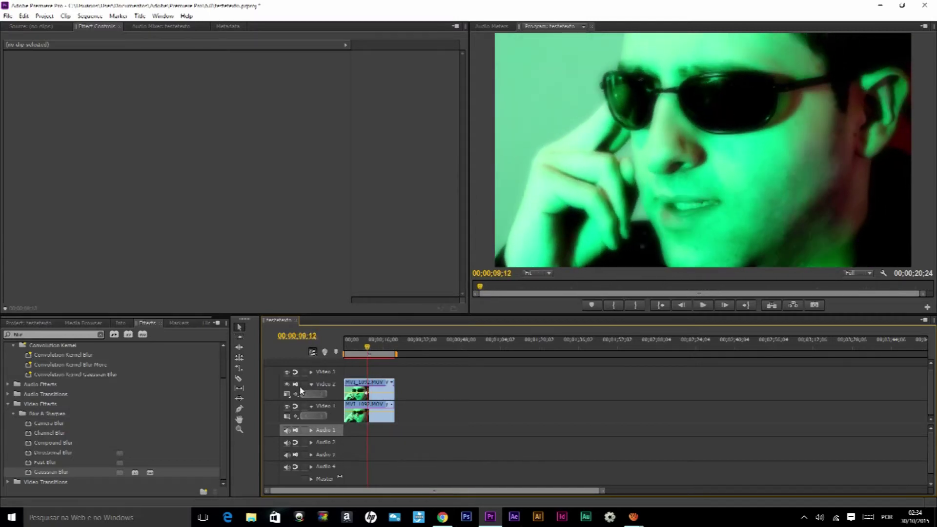
key(space)
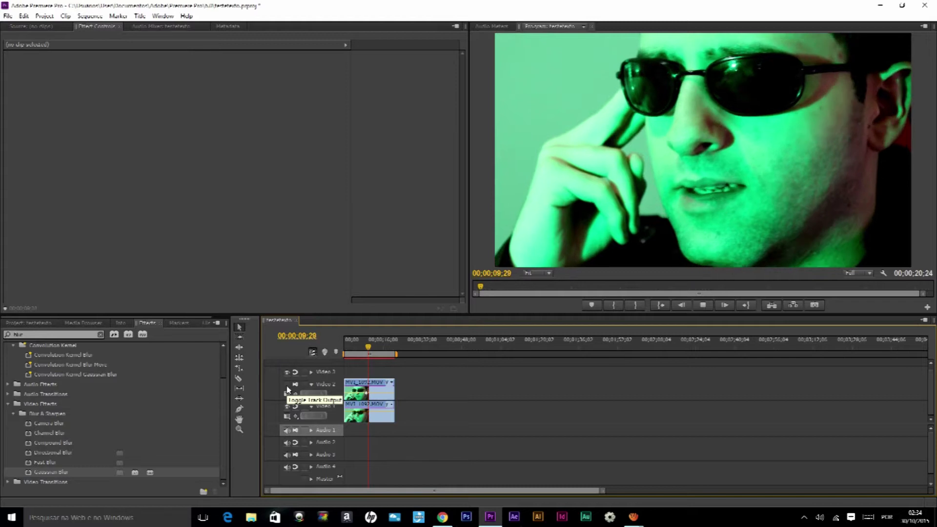
key(space)
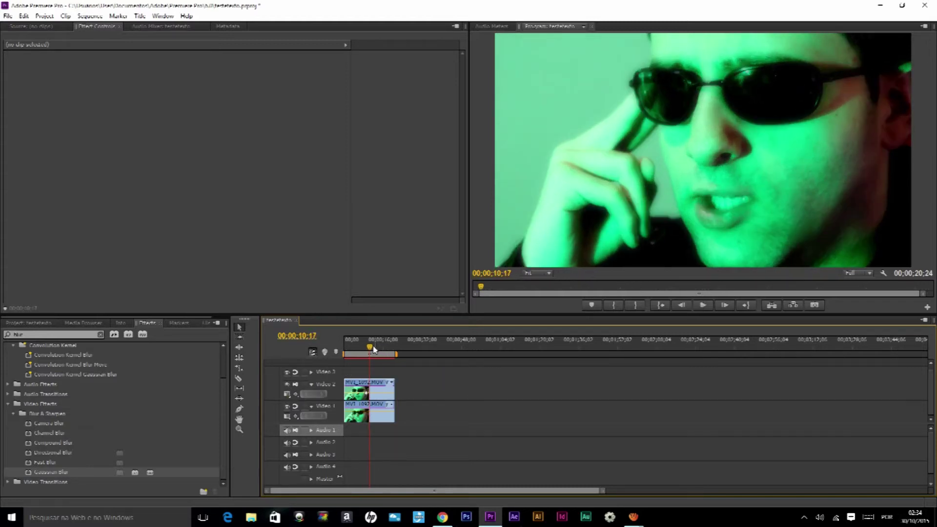
drag(375, 348, 362, 348)
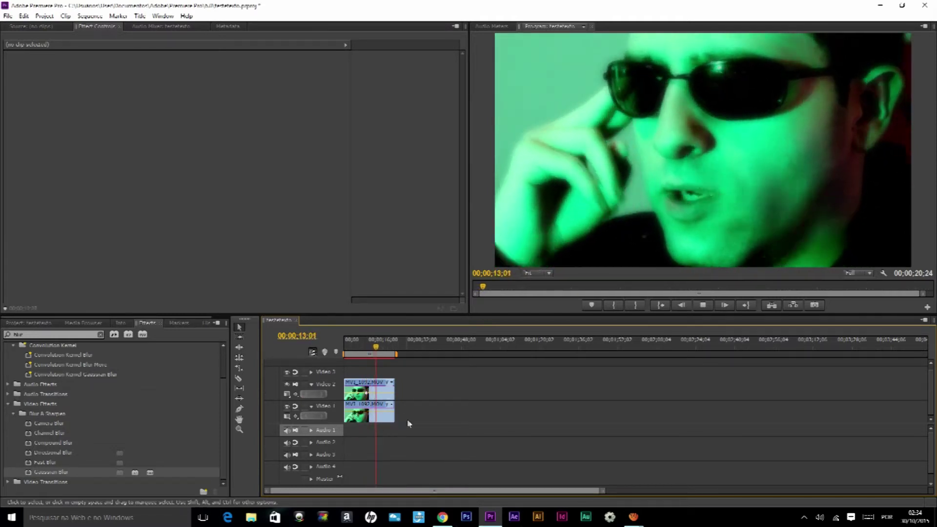
key(space)
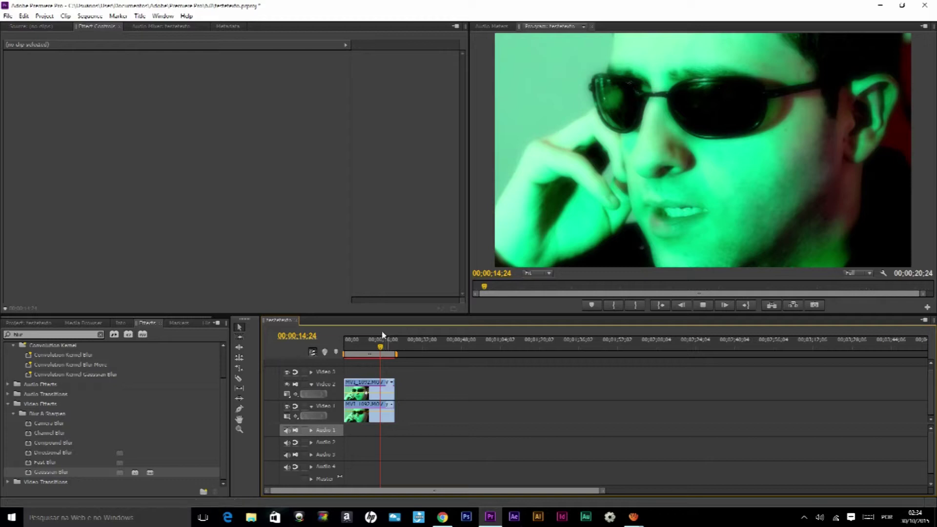
drag(369, 351, 358, 351)
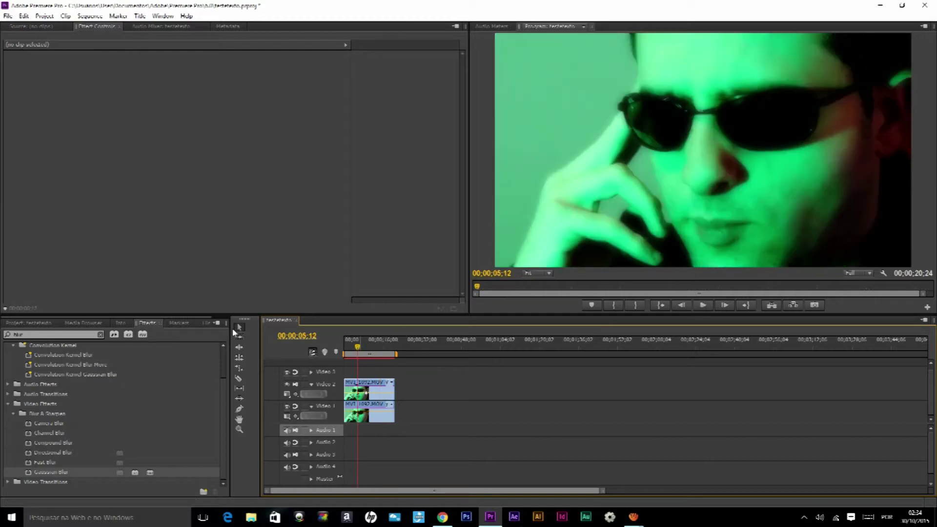
Delete the old clips and place the Vancouver City time-lapse at the sequence start
click(28, 322)
drag(512, 382, 343, 428)
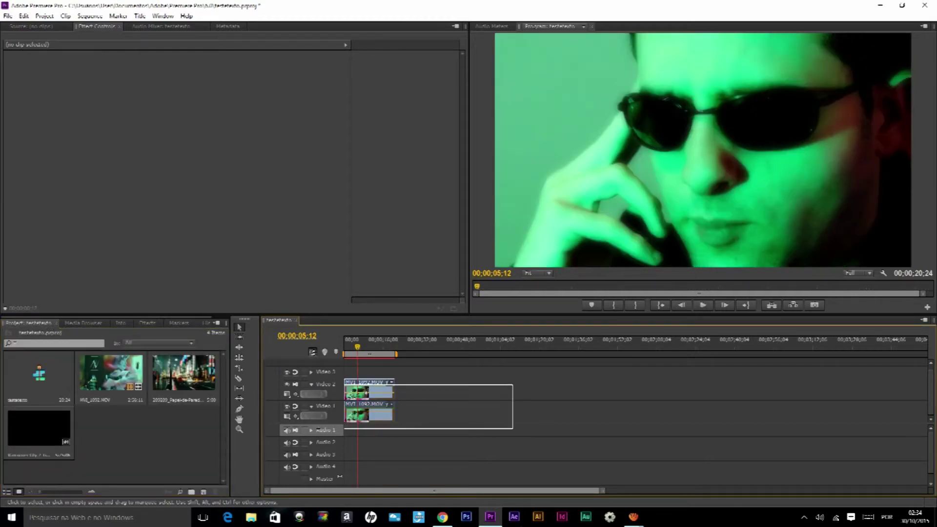
key(Delete)
click(164, 456)
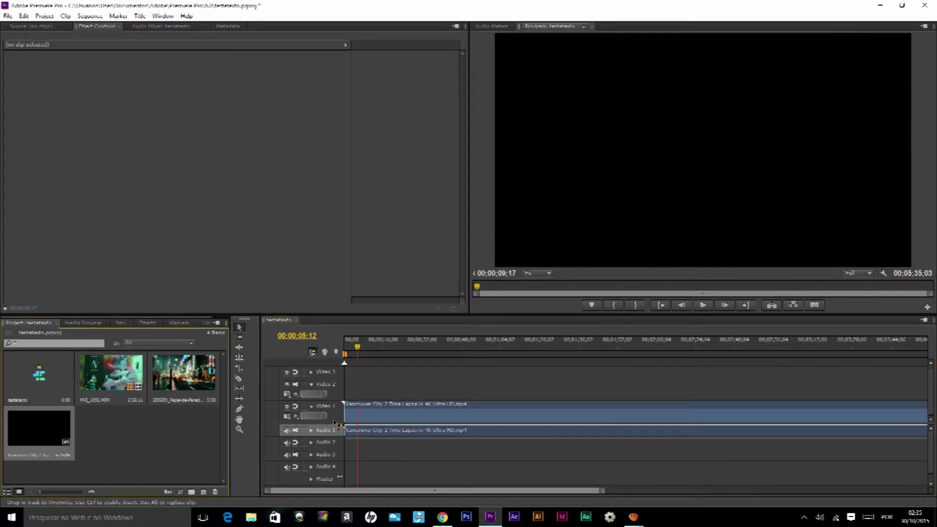
drag(46, 443, 351, 415)
Delete the time-lapse's audio while the video track is locked, then unlock it
click(598, 180)
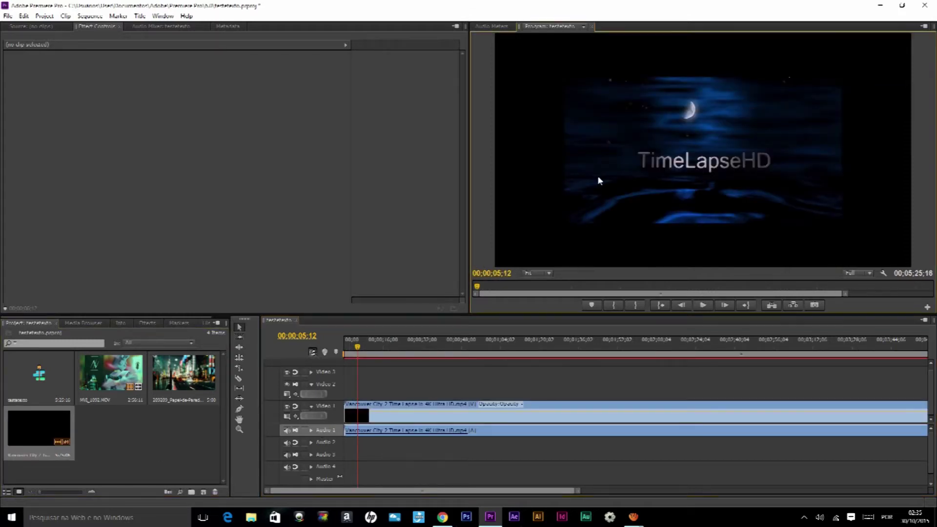
click(493, 347)
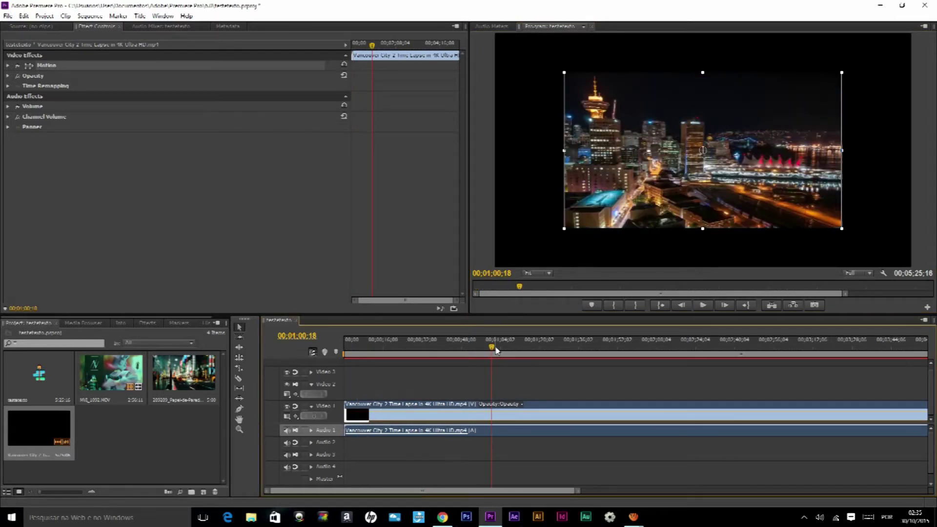
click(303, 406)
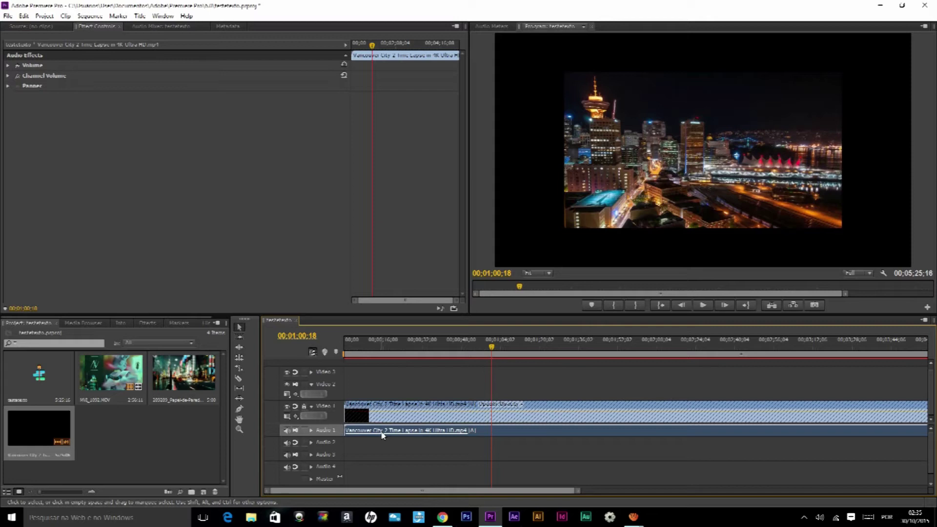
key(Delete)
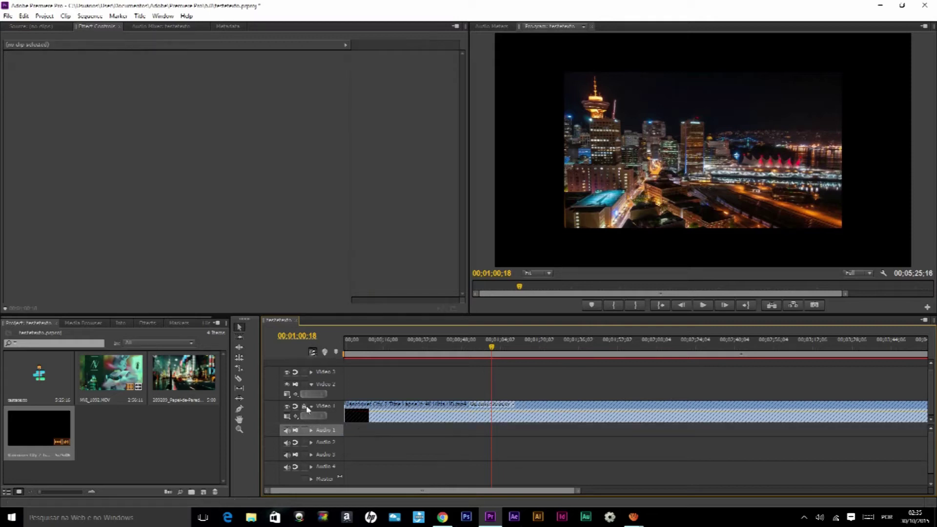
click(304, 407)
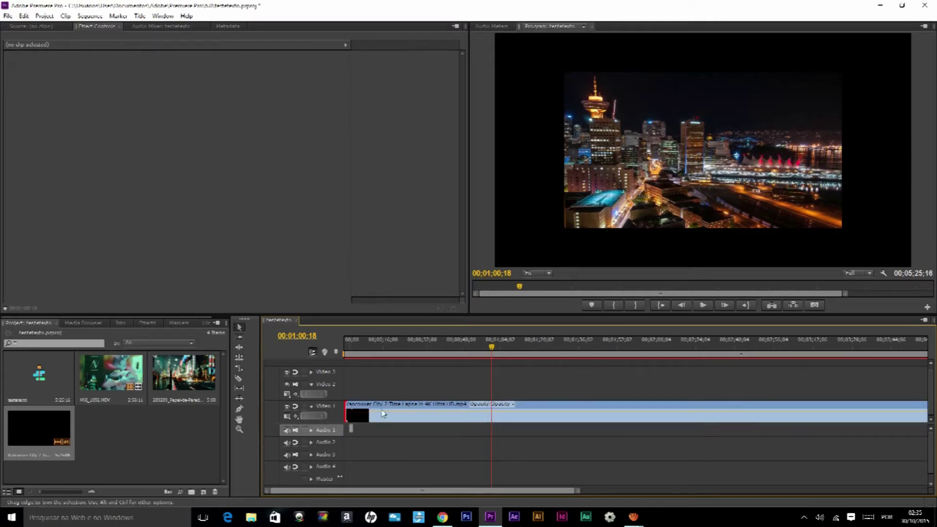
Move the time-lapse along the timeline and back to the start, then select it
drag(353, 408, 535, 397)
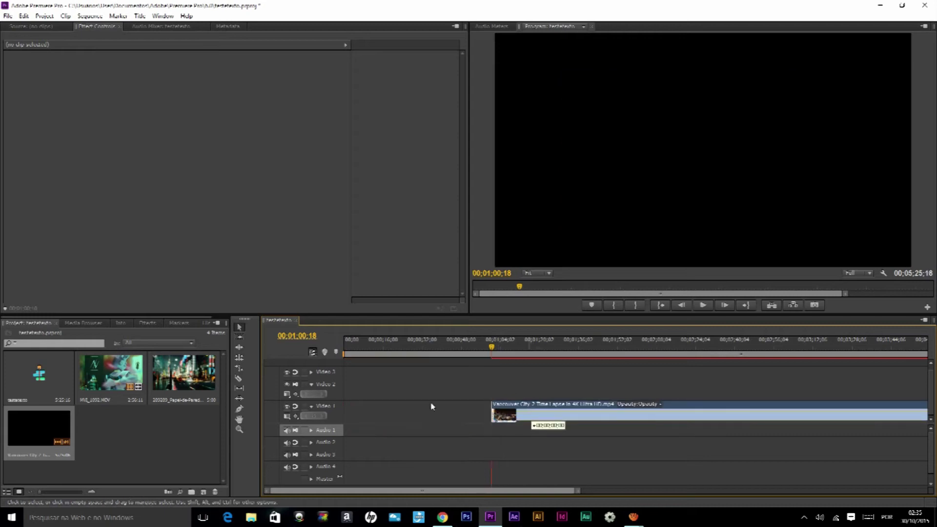
drag(535, 397, 387, 398)
click(361, 345)
click(599, 207)
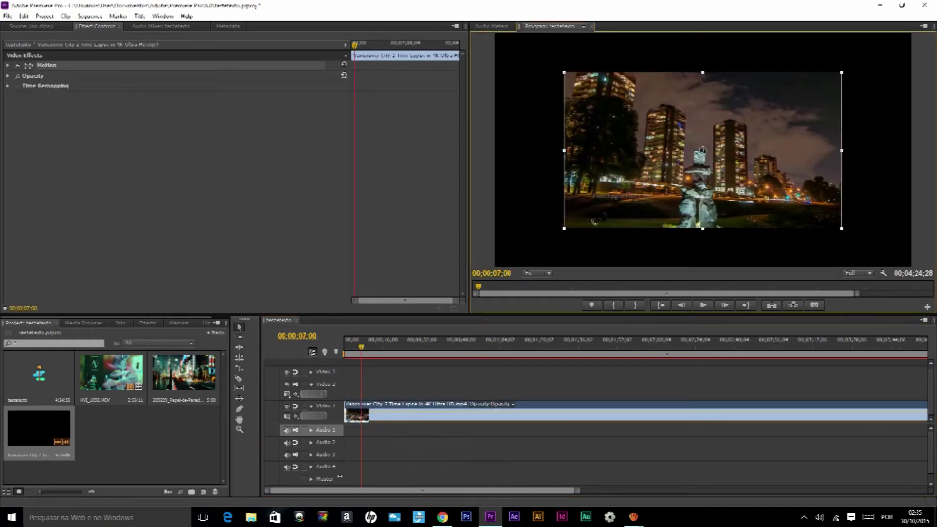
Resize the Vancouver time-lapse with the Program monitor handle and Motion Scale to fill the frame
drag(564, 232, 519, 270)
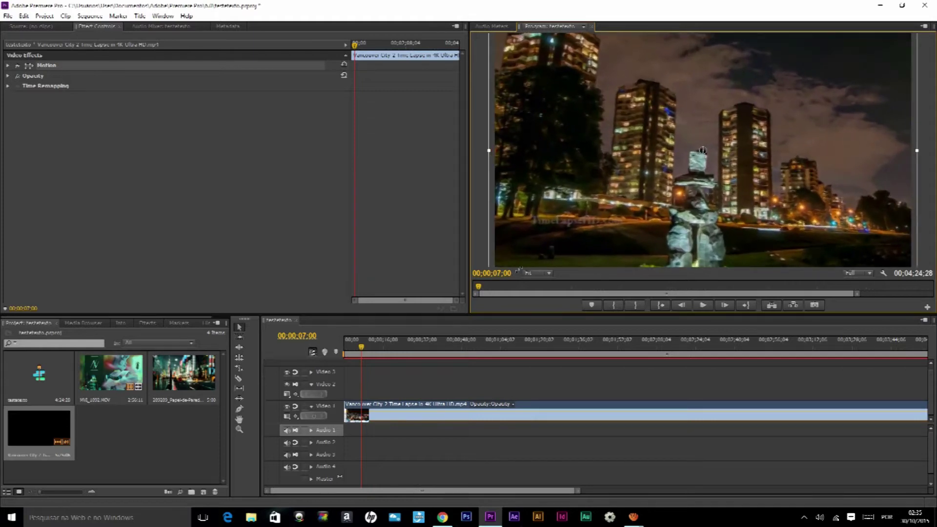
click(8, 65)
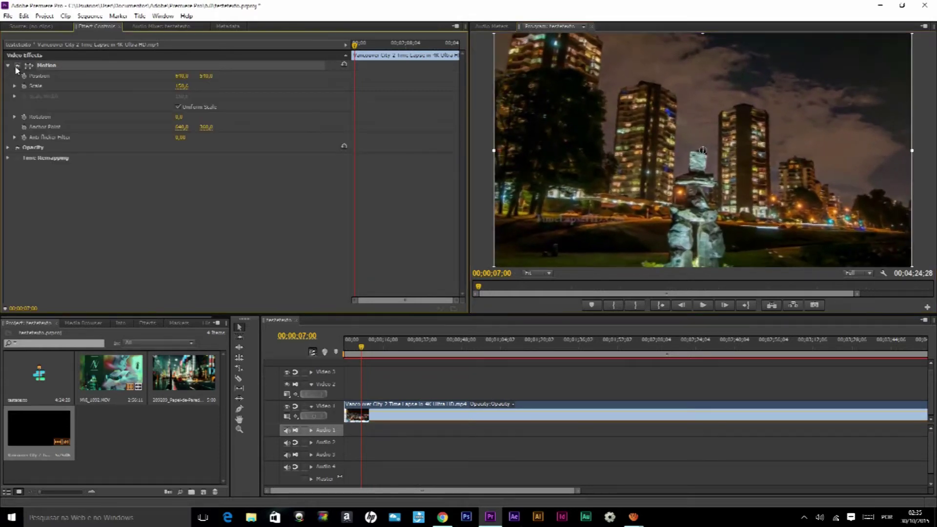
mouse_move(183, 85)
mouse_down()
mouse_move(202, 88)
mouse_move(186, 90)
mouse_up()
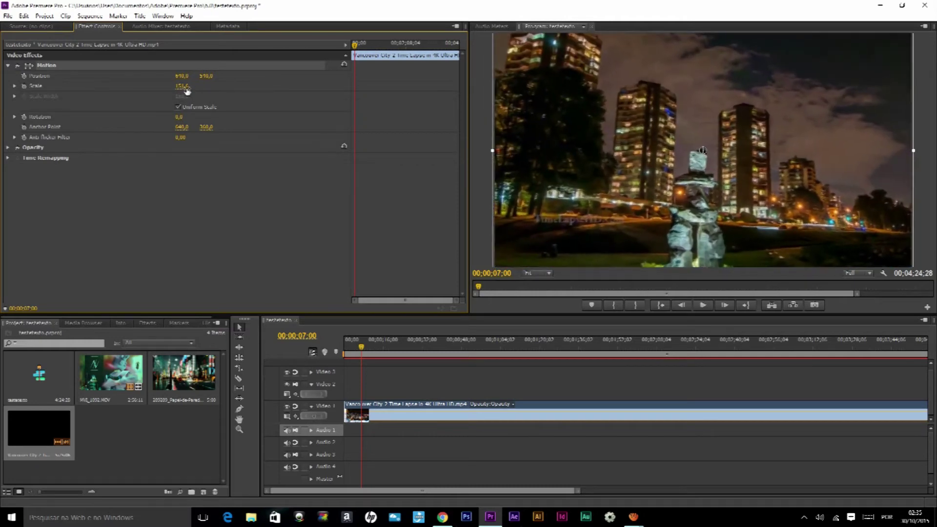
click(501, 386)
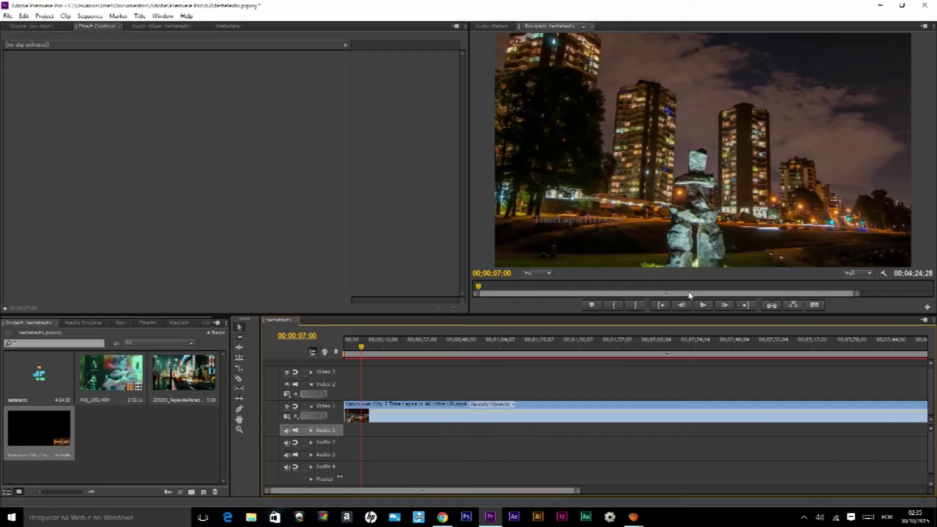
mouse_move(365, 348)
mouse_down()
mouse_move(412, 348)
mouse_move(367, 351)
mouse_up()
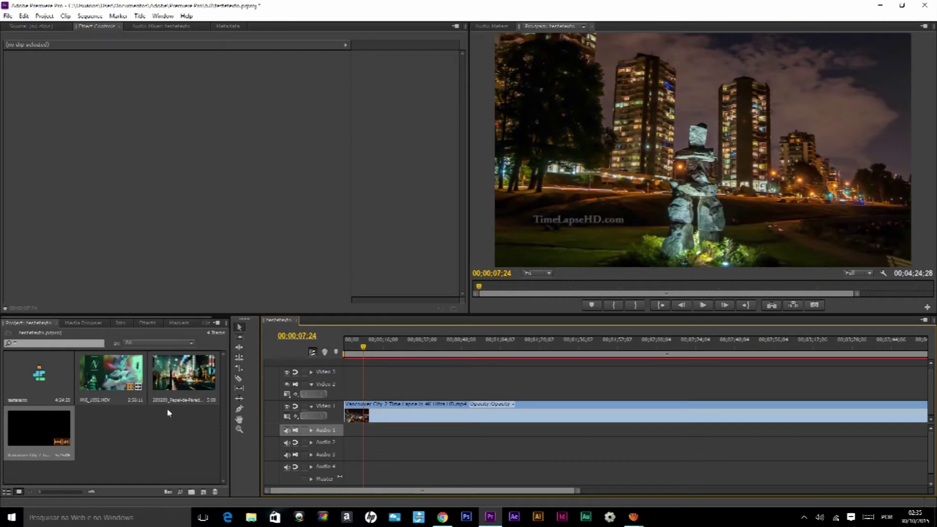
key(ctrl+t)
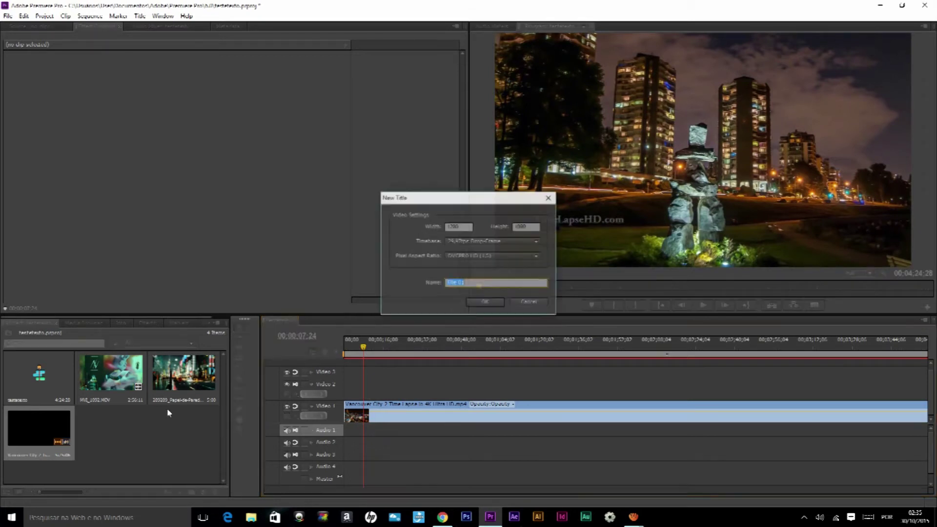
Create a new title with the word CITY and scrub its font size much larger
click(485, 302)
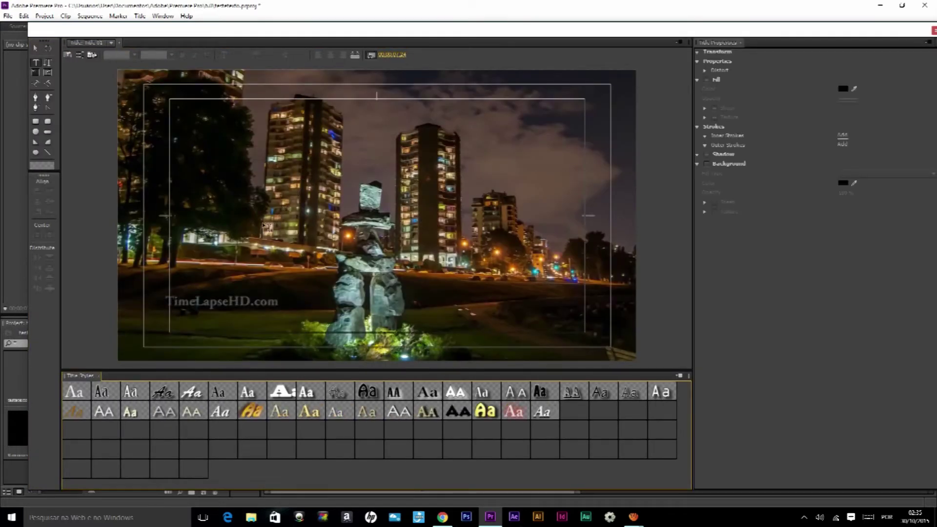
click(249, 218)
text(CITY)
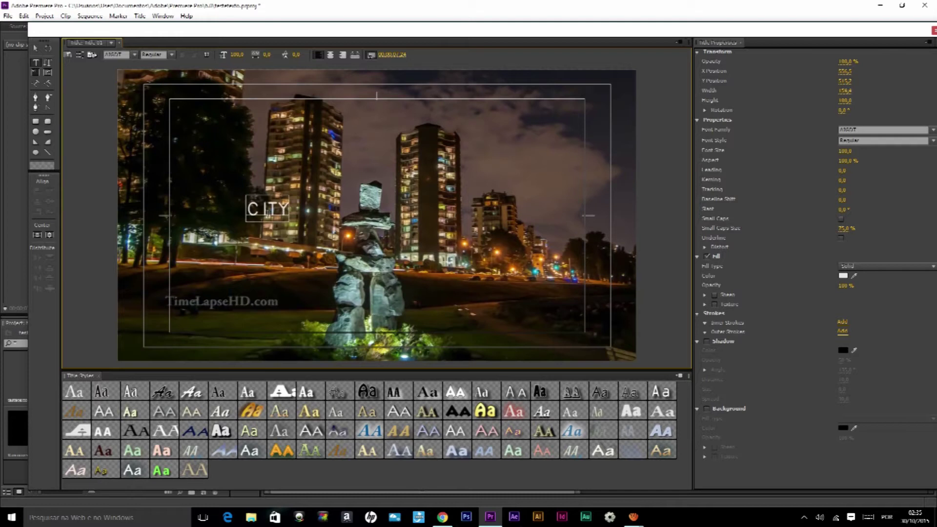
drag(248, 209, 291, 209)
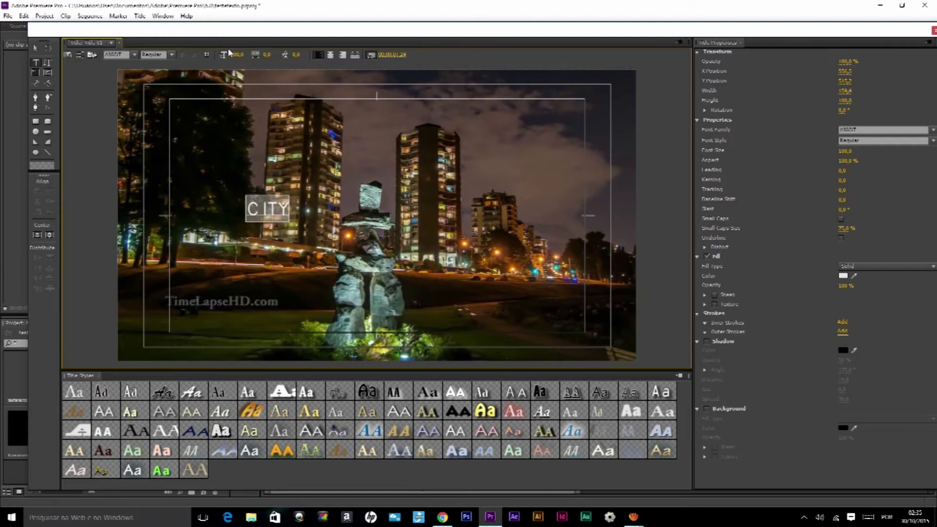
drag(237, 57, 551, 67)
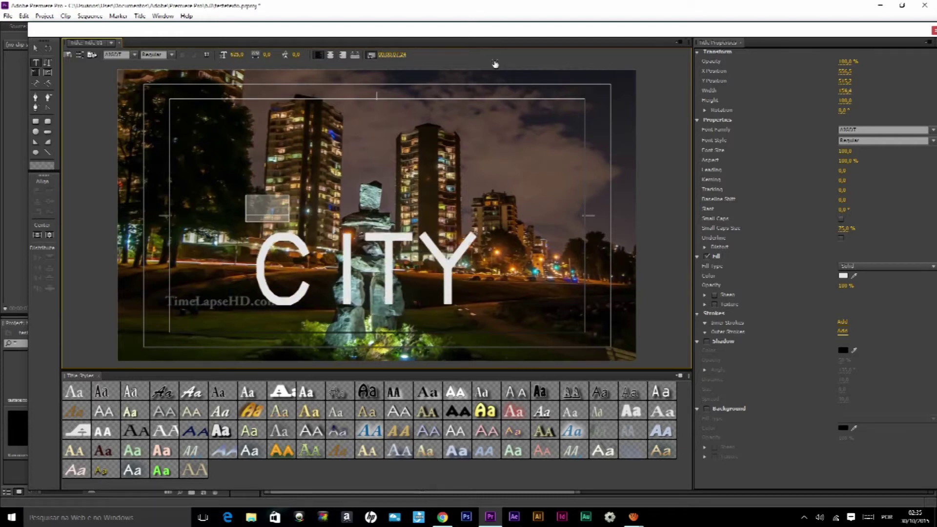
drag(552, 66, 517, 64)
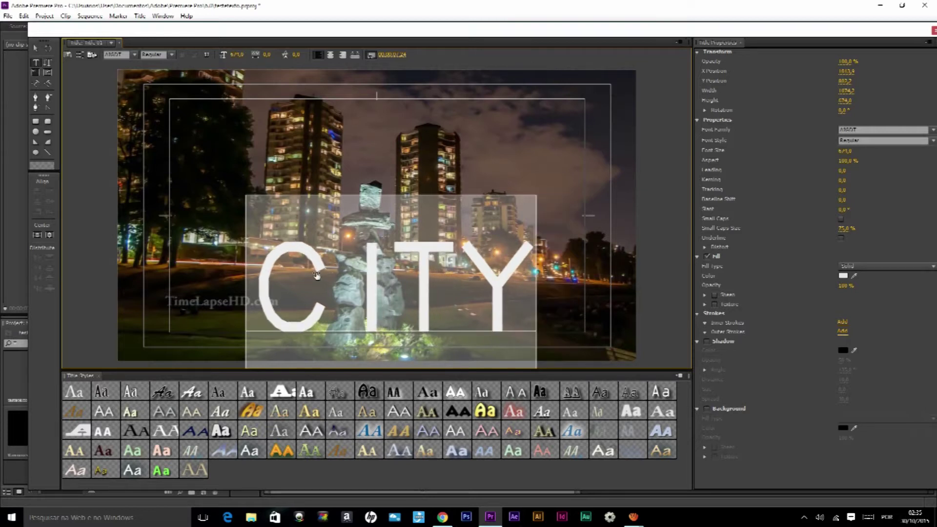
click(344, 272)
drag(346, 272, 277, 257)
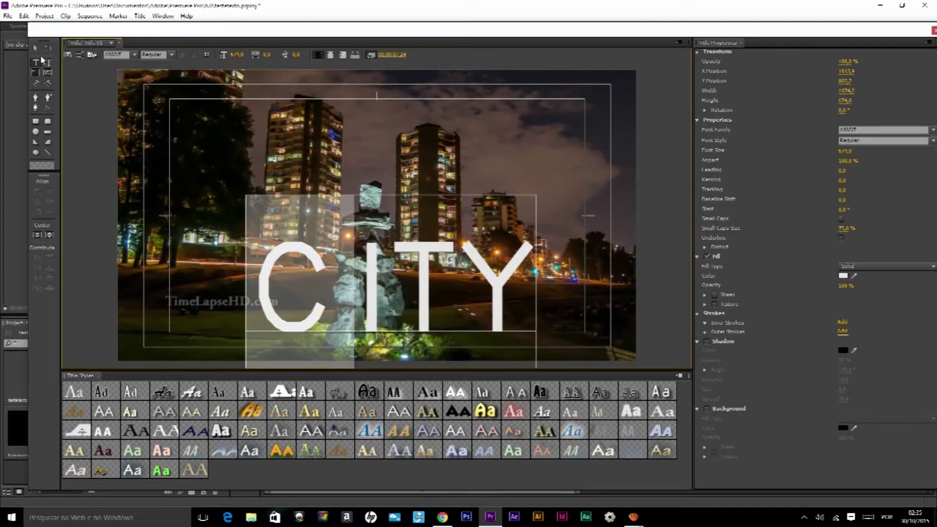
click(280, 297)
shift+click(535, 290)
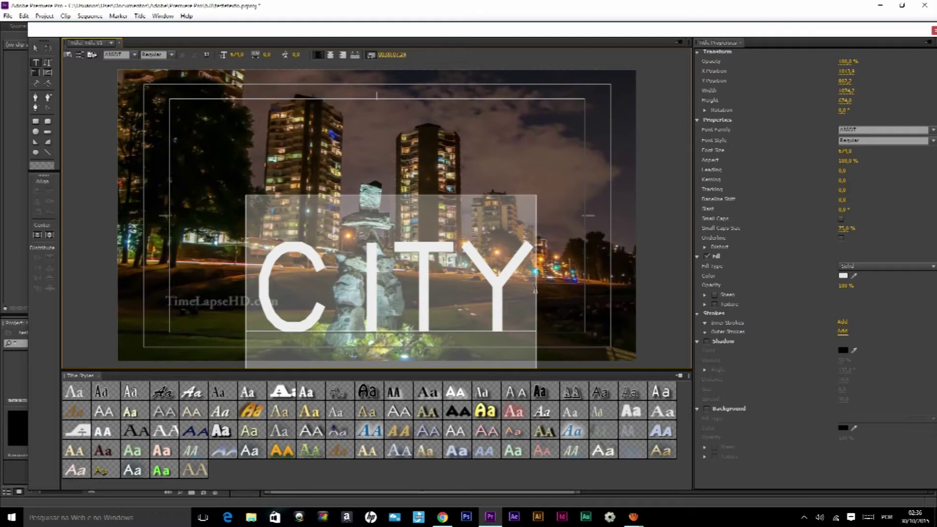
click(134, 54)
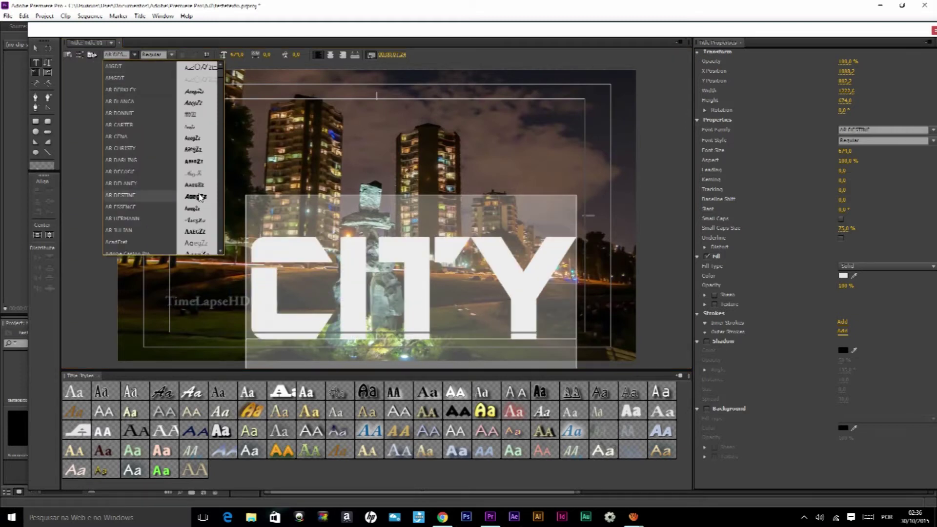
Apply the AR DESTINE font to CITY and enlarge it to size 890
click(42, 50)
drag(389, 265, 336, 165)
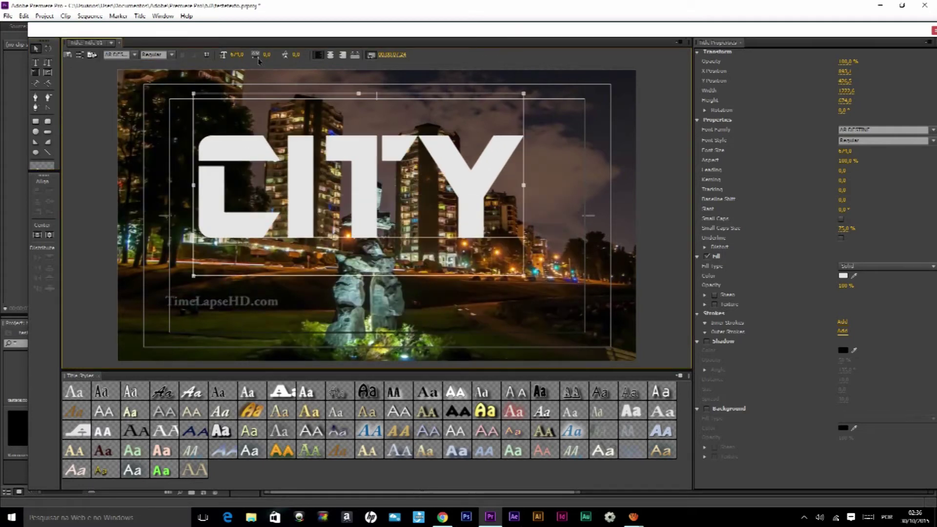
mouse_move(243, 57)
mouse_down()
mouse_move(670, 137)
mouse_move(618, 128)
mouse_up()
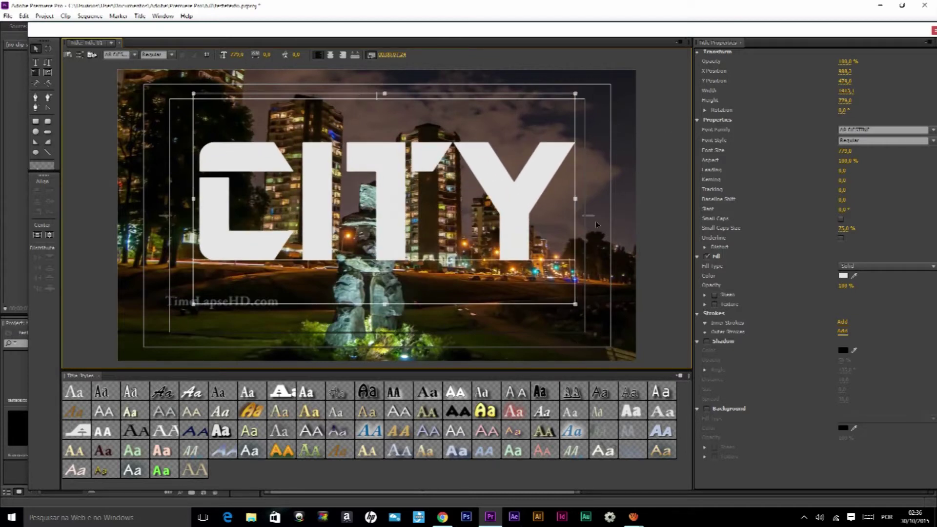
drag(343, 157, 342, 160)
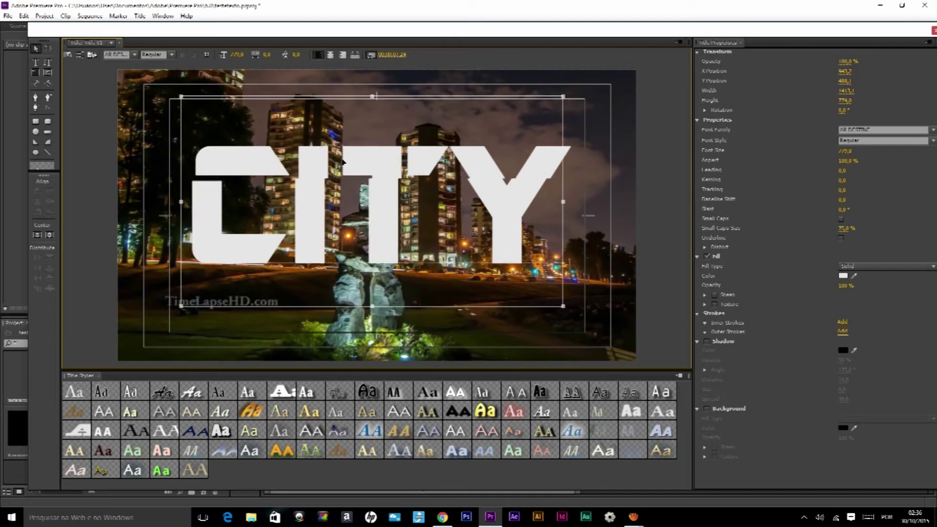
drag(240, 60, 281, 57)
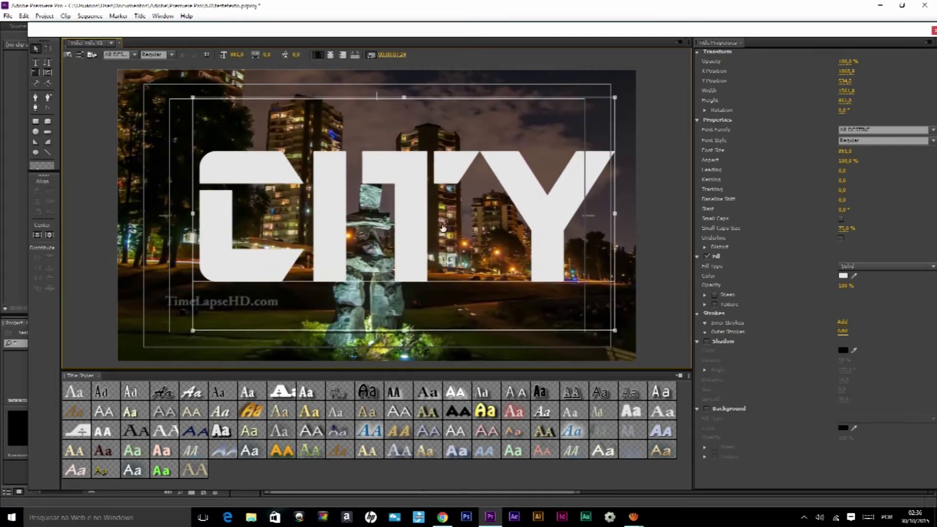
drag(441, 225, 417, 217)
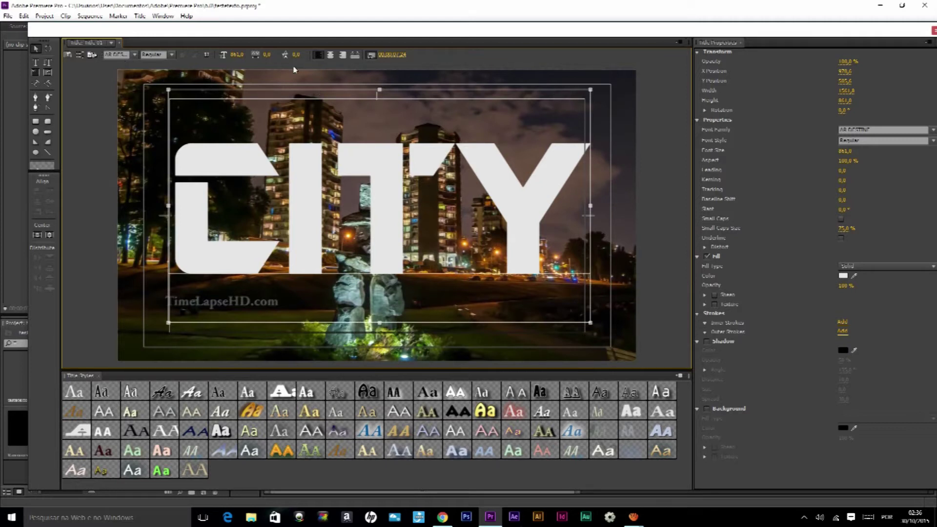
drag(235, 59, 222, 57)
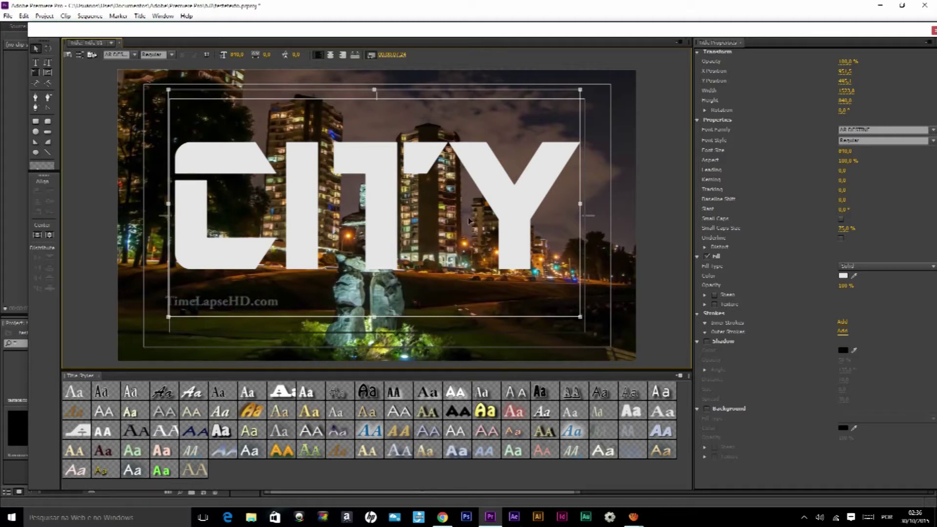
Reposition CITY and centre it vertically and horizontally in the frame
key(Down)
key(Down)
key(Down)
key(Down)
key(Down)
key(Down)
key(Down)
key(Down)
key(Down)
key(Down)
key(Down)
key(Down)
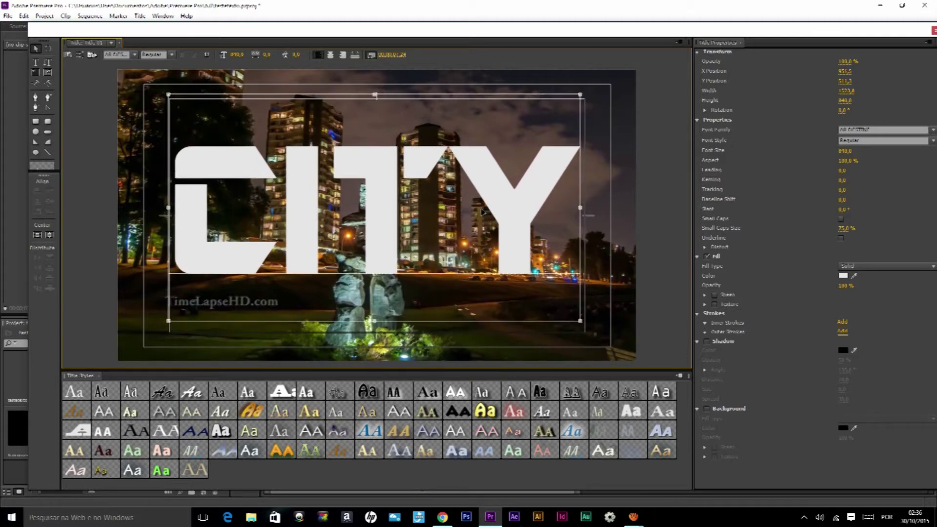
drag(481, 211, 480, 225)
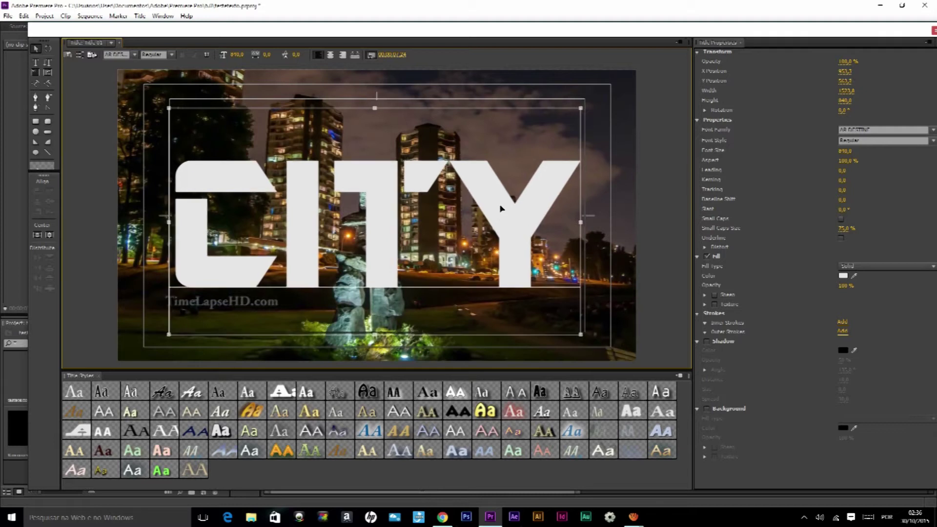
drag(491, 210, 556, 257)
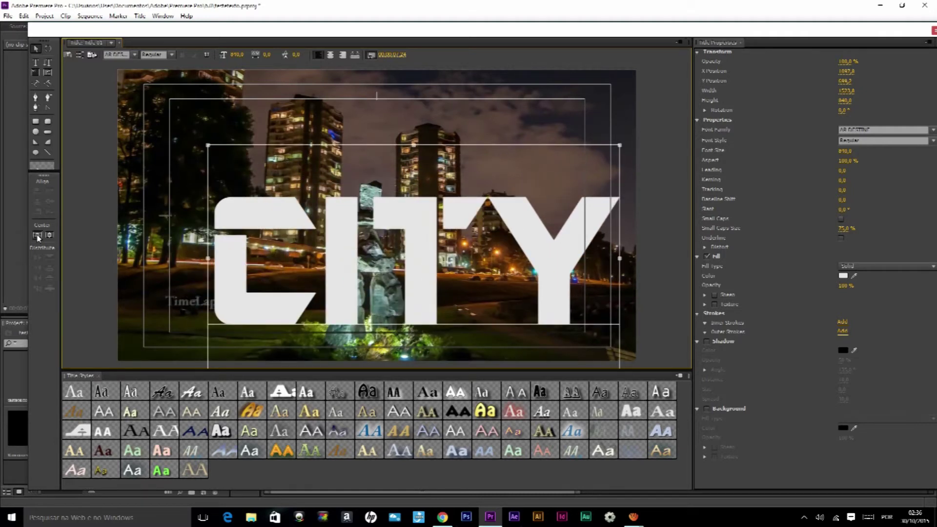
click(37, 235)
click(49, 235)
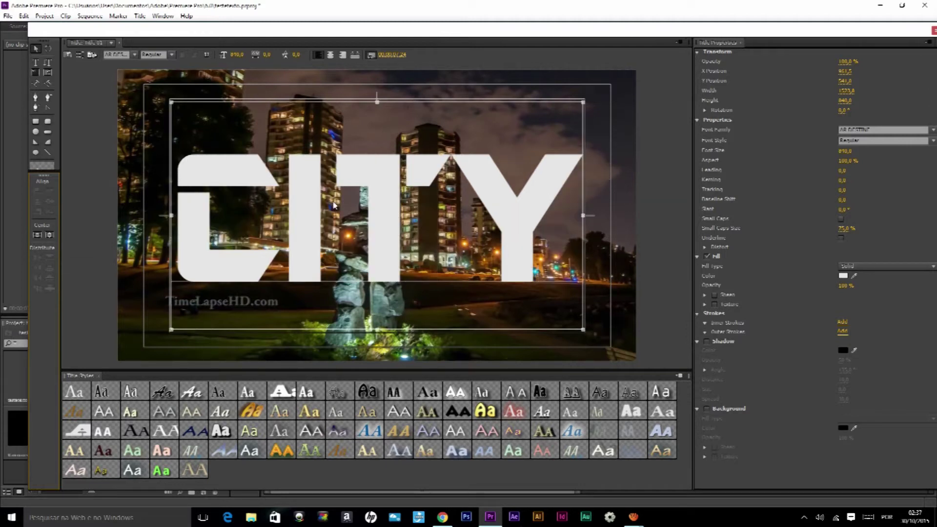
Set the CITY fill colour to white FFFFFF and close the Title designer
click(843, 275)
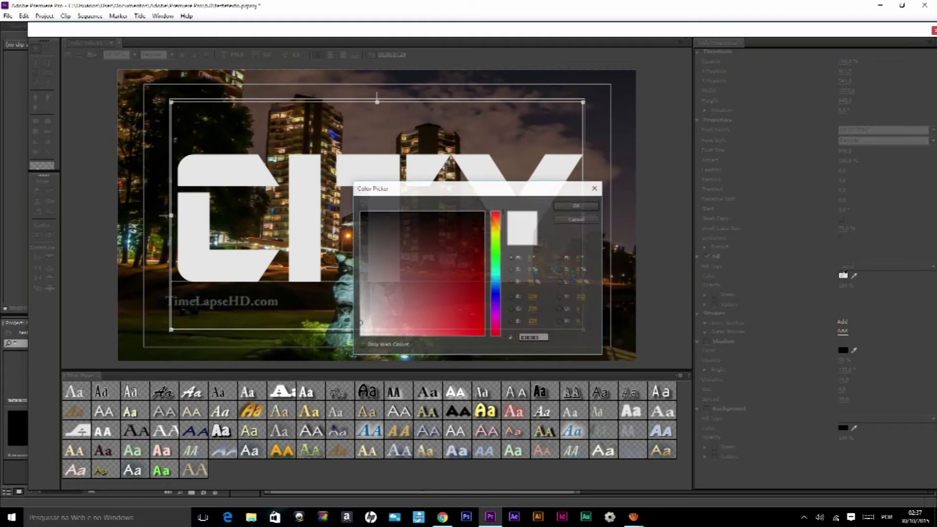
drag(411, 257, 332, 371)
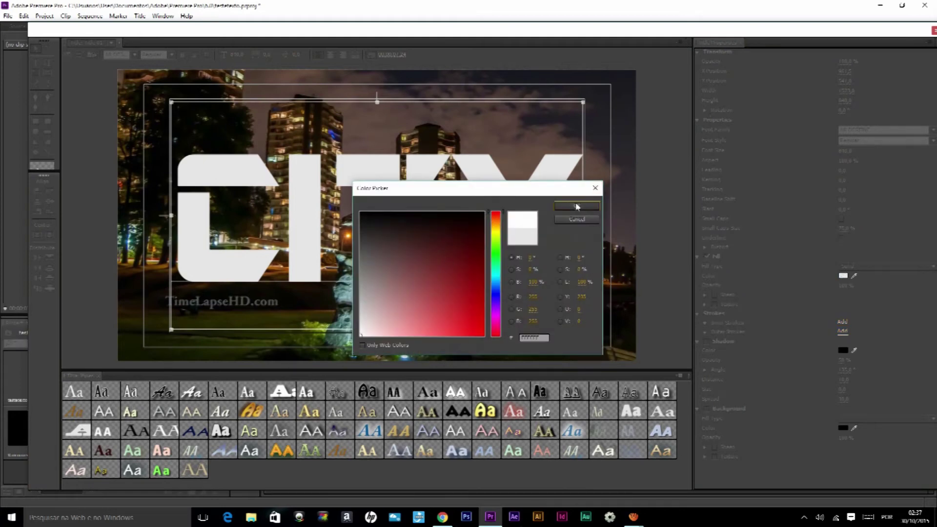
click(578, 206)
drag(913, 39, 890, 34)
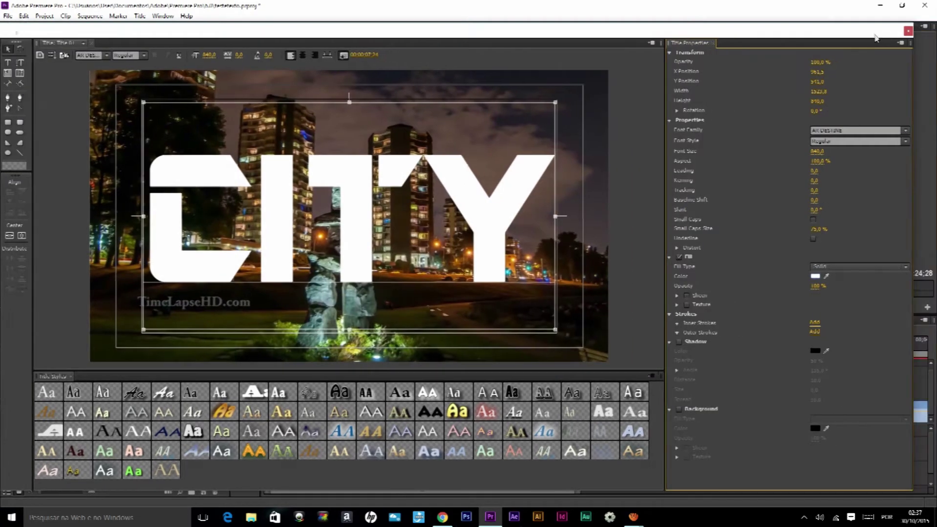
click(894, 31)
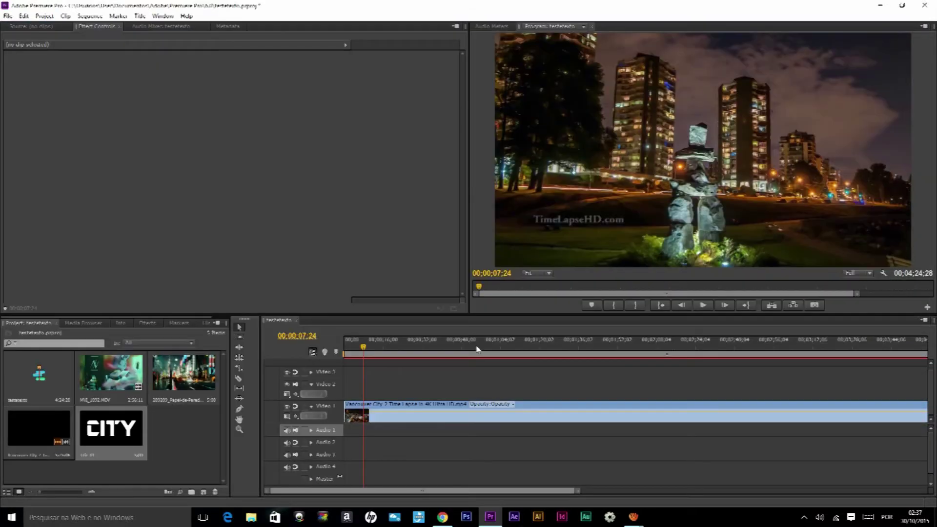
Place the CITY title on Video 2 above the time-lapse and lengthen it
mouse_move(110, 432)
mouse_down()
mouse_move(376, 387)
mouse_move(589, 388)
mouse_up()
click(459, 353)
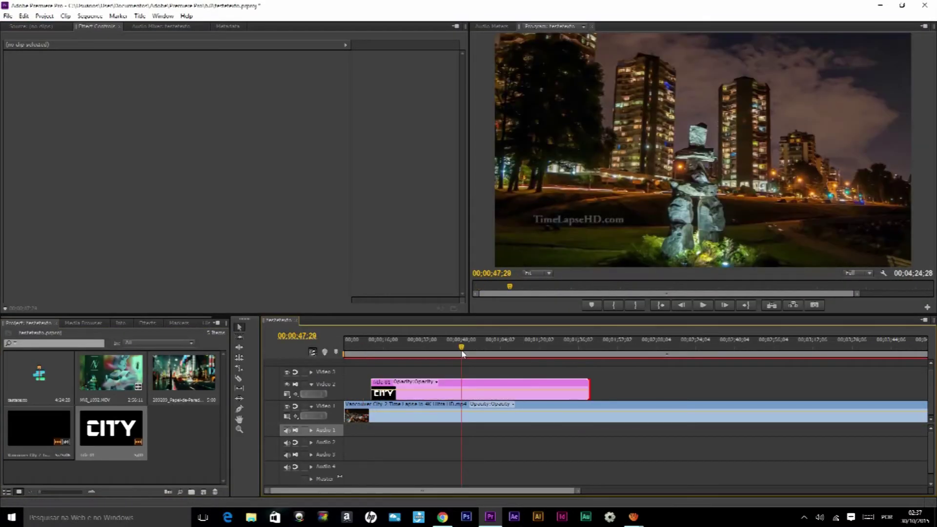
click(454, 354)
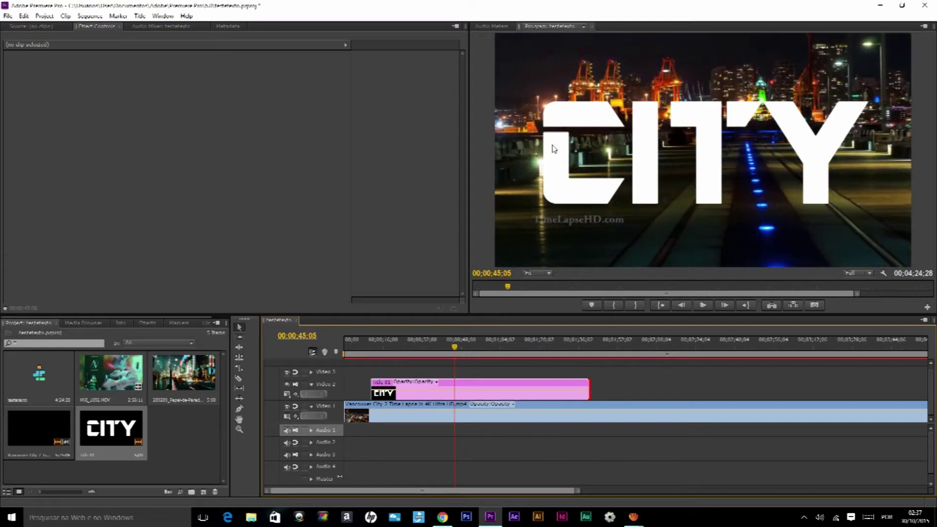
click(460, 413)
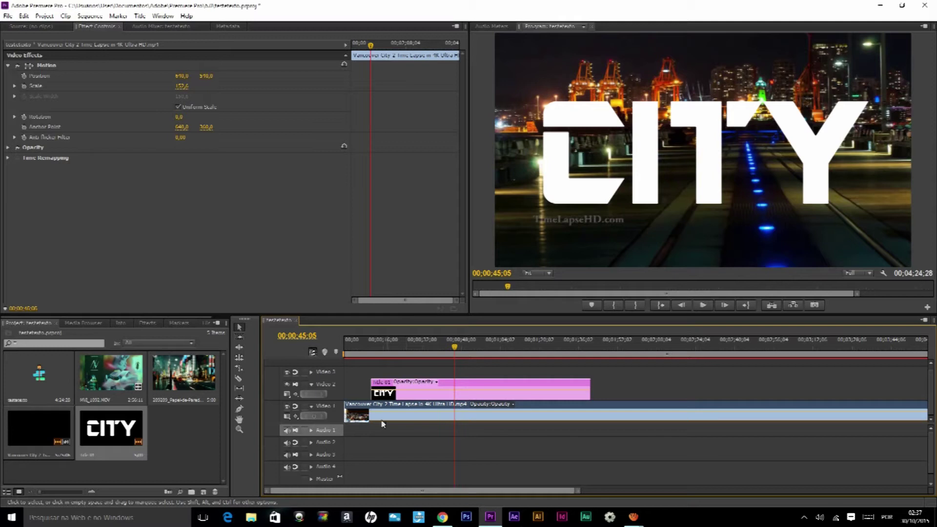
click(147, 323)
Search 'key' and apply Track Matte Key to the Vancouver time-lapse on Video 1
drag(42, 337, 3, 335)
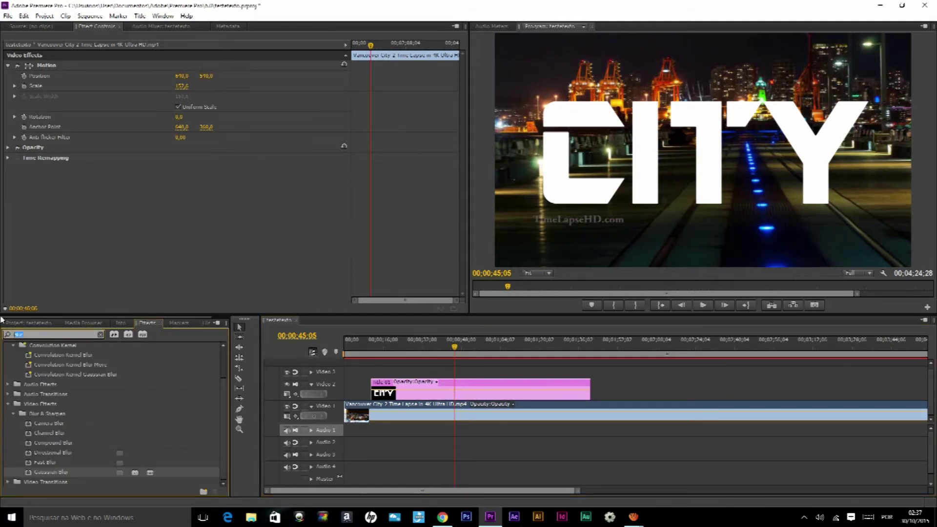
text(key)
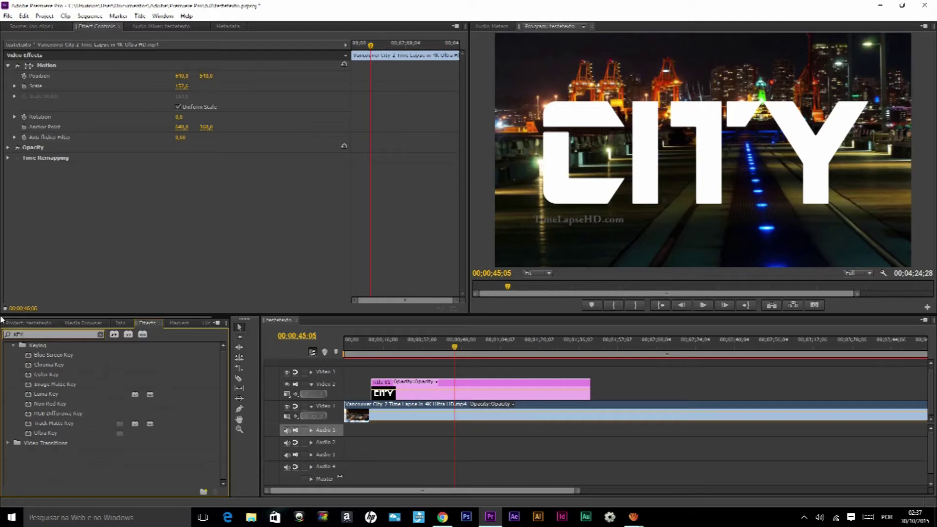
click(62, 425)
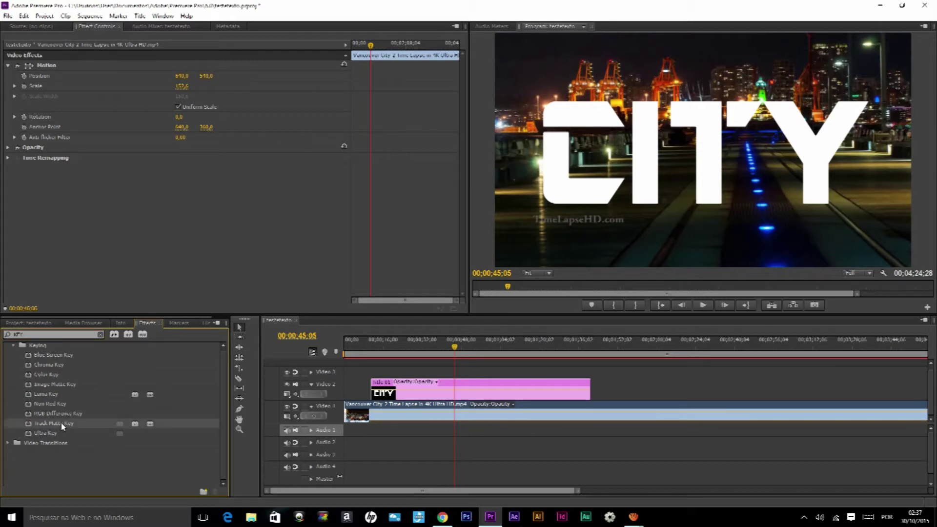
drag(63, 427, 400, 409)
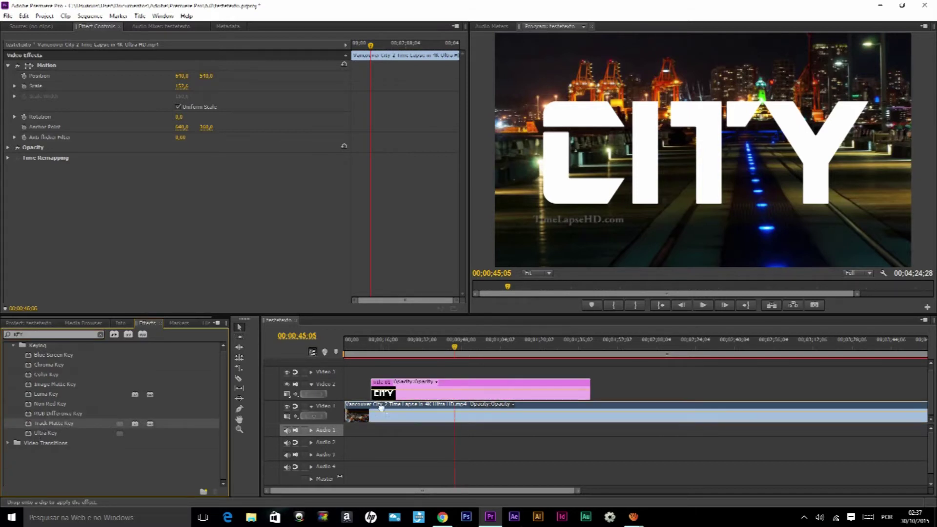
Shrink the CITY title slightly and set the time-lapse's Matte to Video 2
click(526, 72)
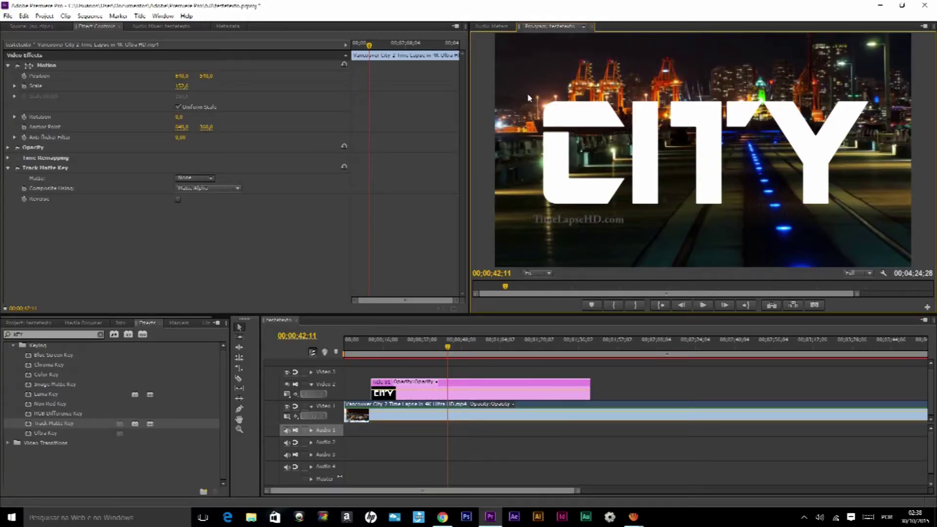
drag(495, 35, 543, 58)
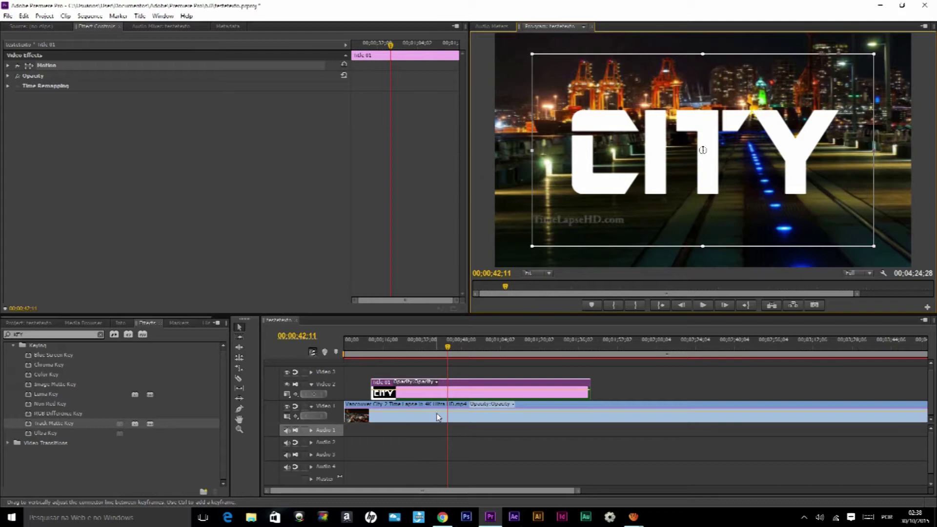
click(424, 416)
click(195, 177)
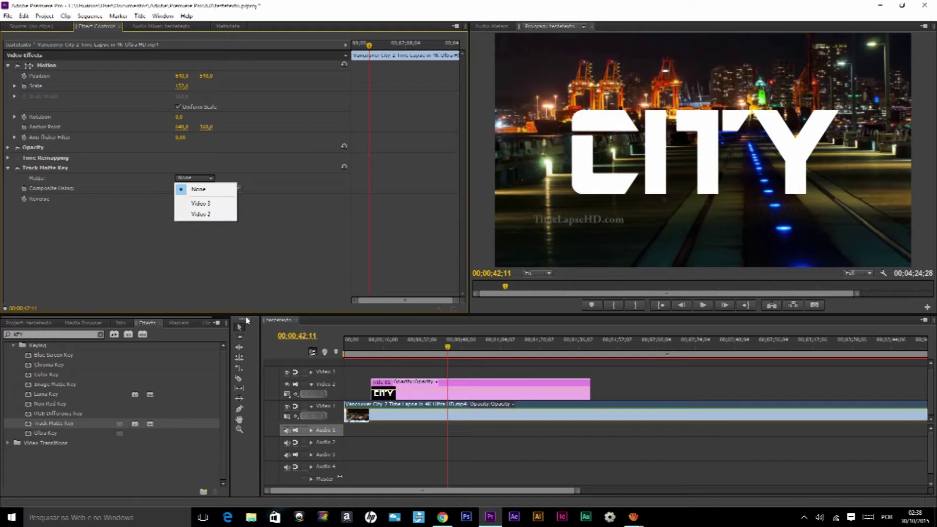
click(201, 213)
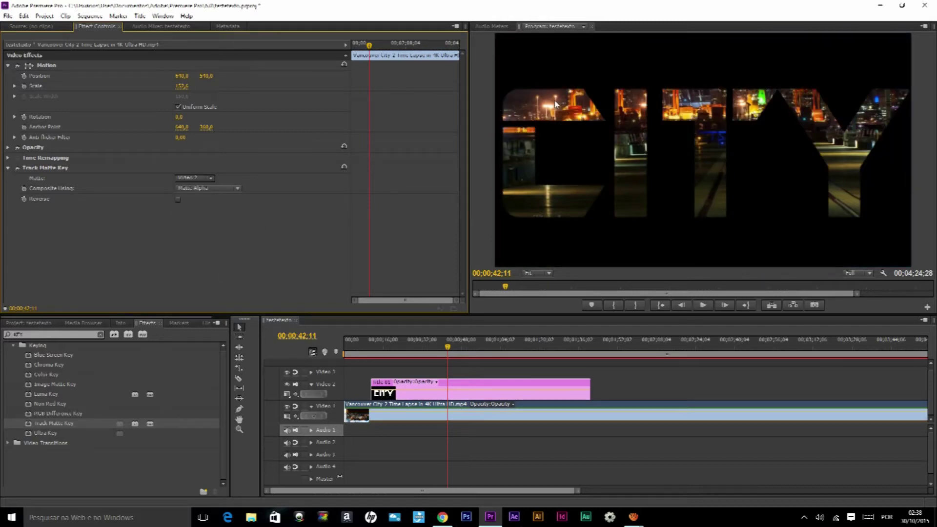
click(444, 351)
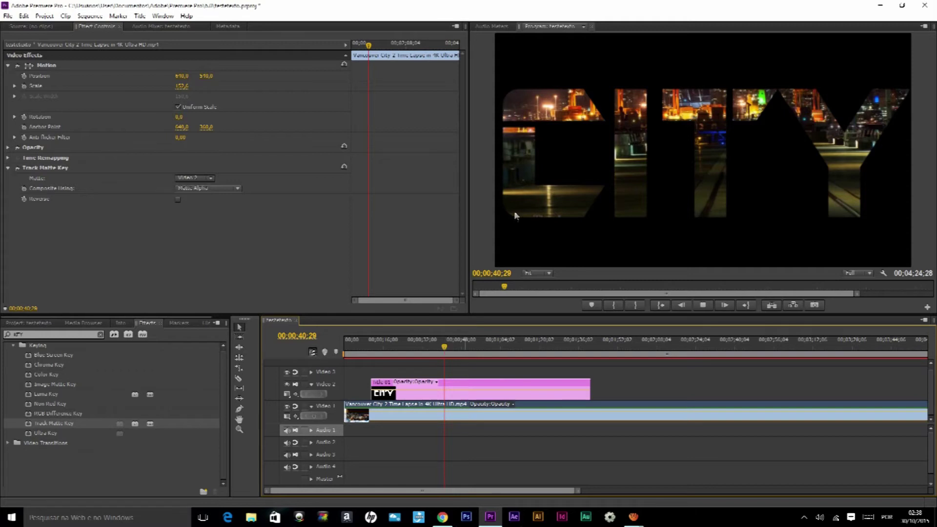
key(space)
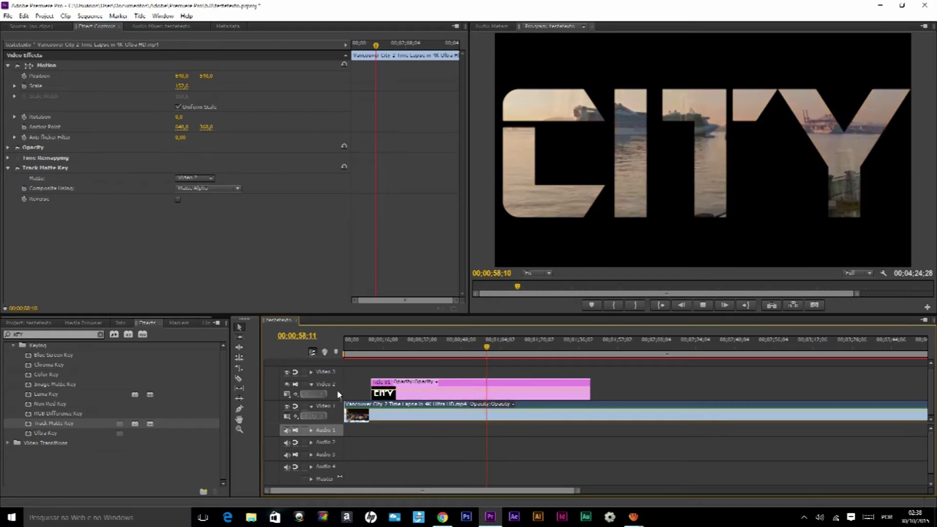
key(minus)
key(minus)
key(minus)
Trim the timelapse to end at 2:44:11 and stretch the CITY title from zero to that point
click(430, 359)
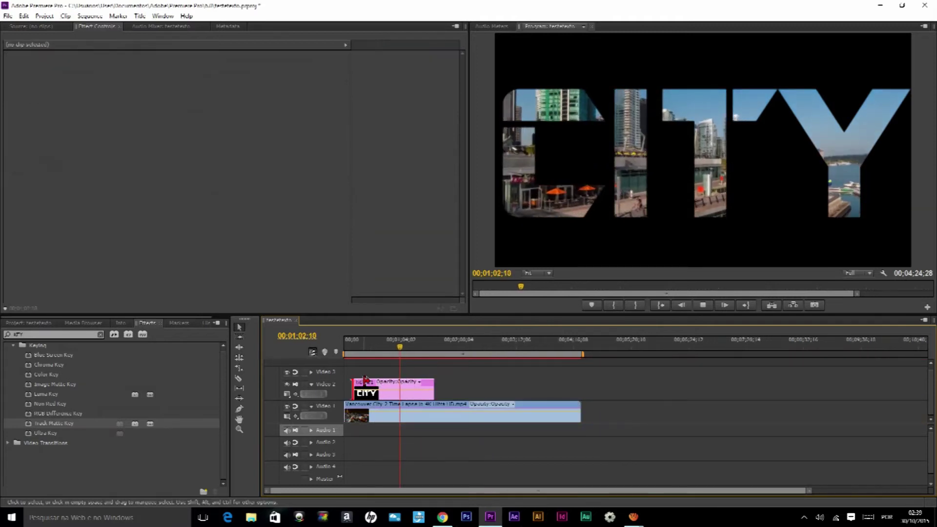
drag(400, 348, 491, 349)
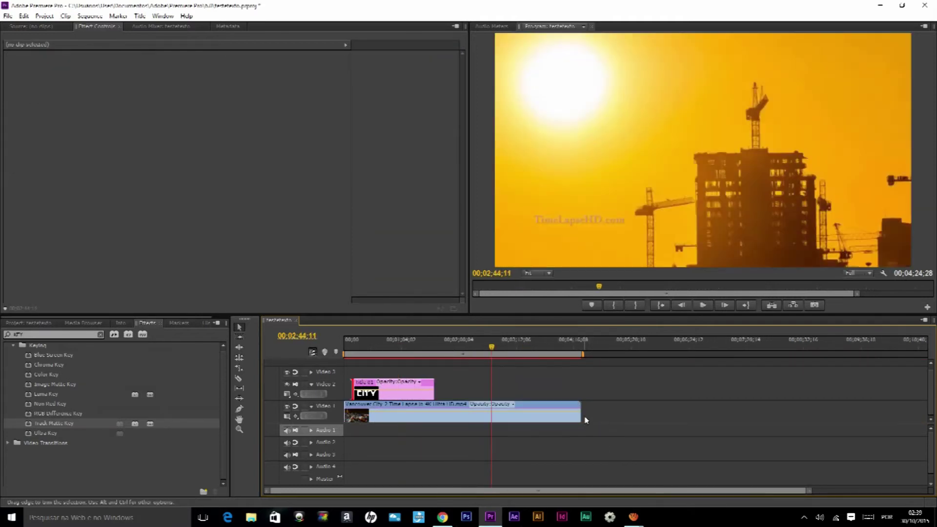
drag(529, 416, 491, 415)
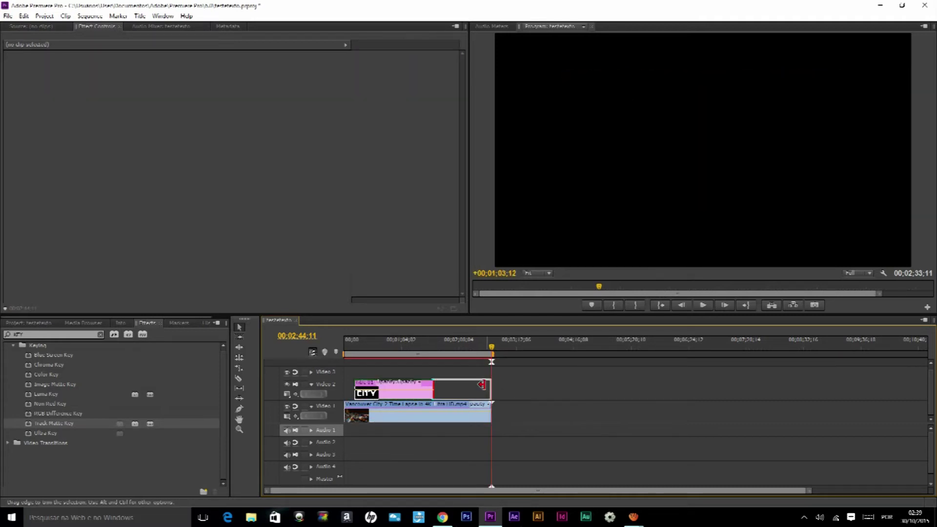
drag(433, 388, 490, 387)
drag(359, 380, 345, 382)
Play the sequence from 00:00:25:17 to check the trimmed result
click(367, 345)
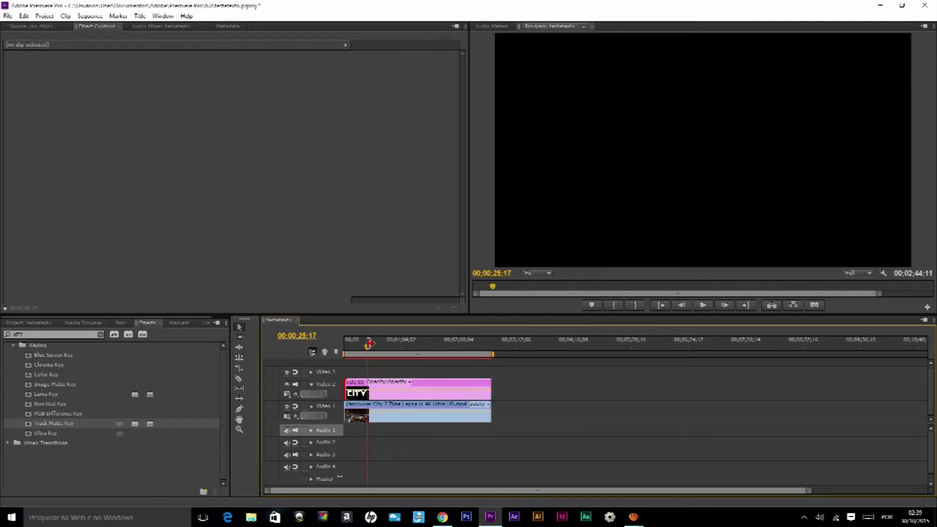
key(space)
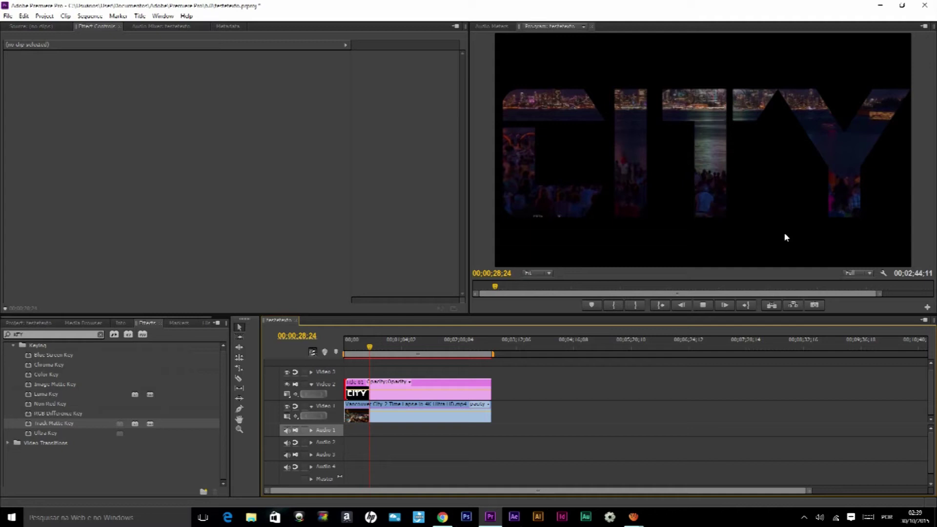
click(35, 323)
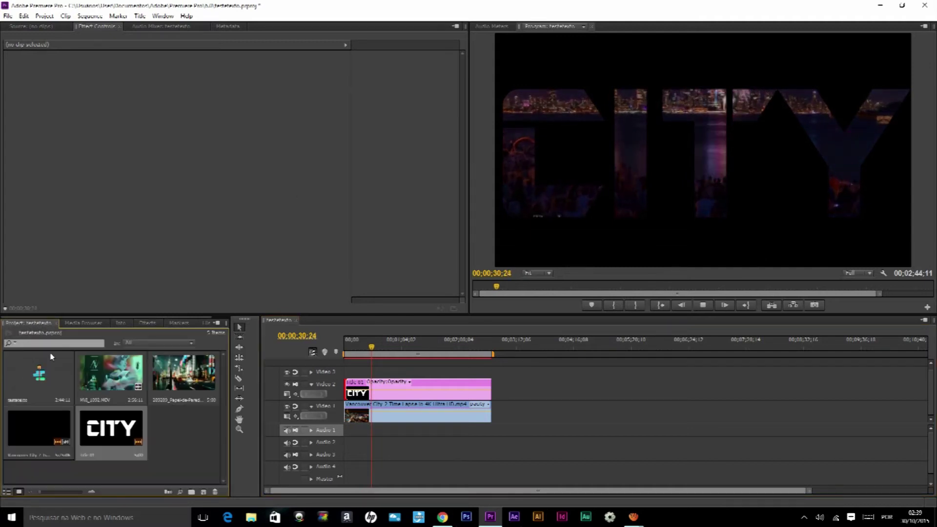
Make a new sequence from the night-street photo and lengthen its clip to about 2:15
drag(372, 347, 330, 349)
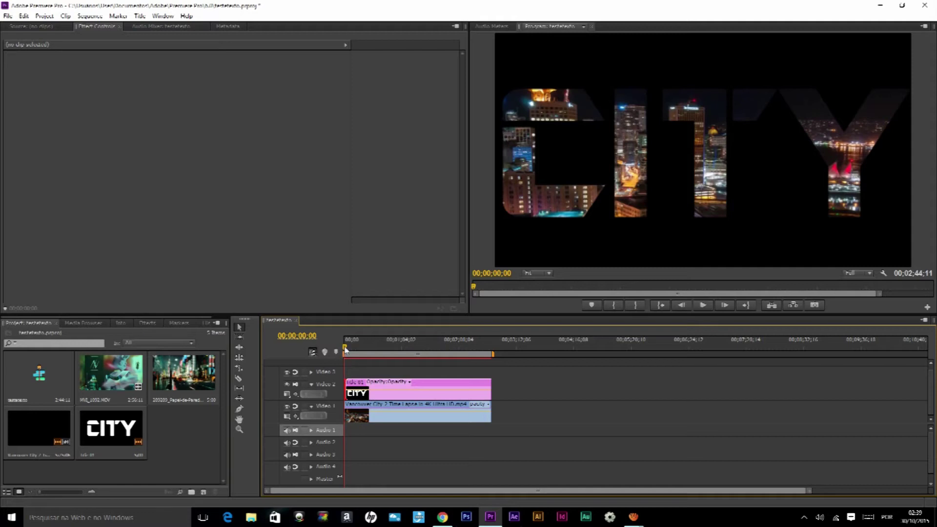
click(172, 382)
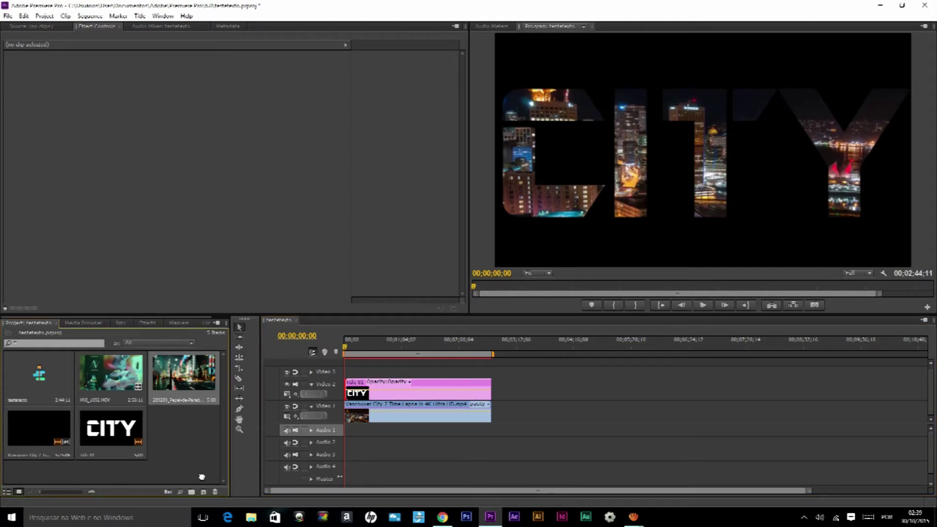
drag(203, 493, 203, 493)
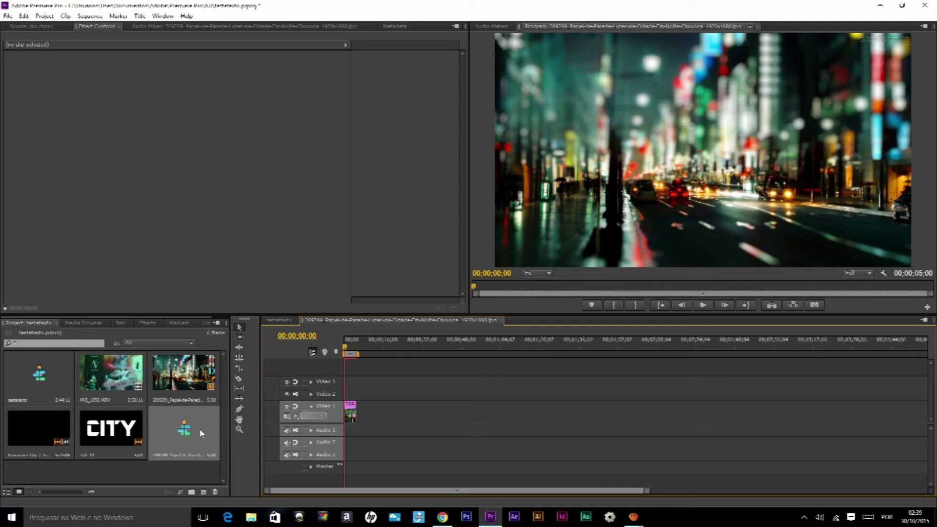
drag(355, 406, 672, 406)
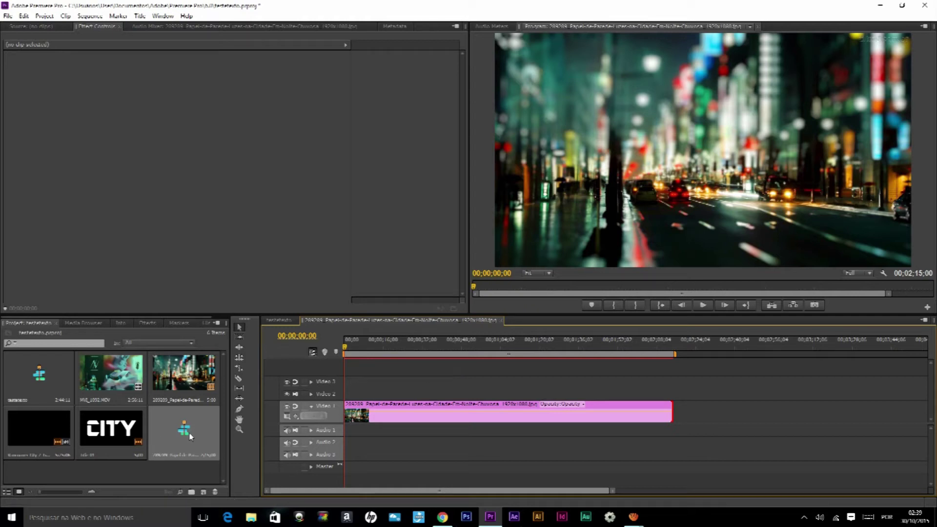
click(40, 374)
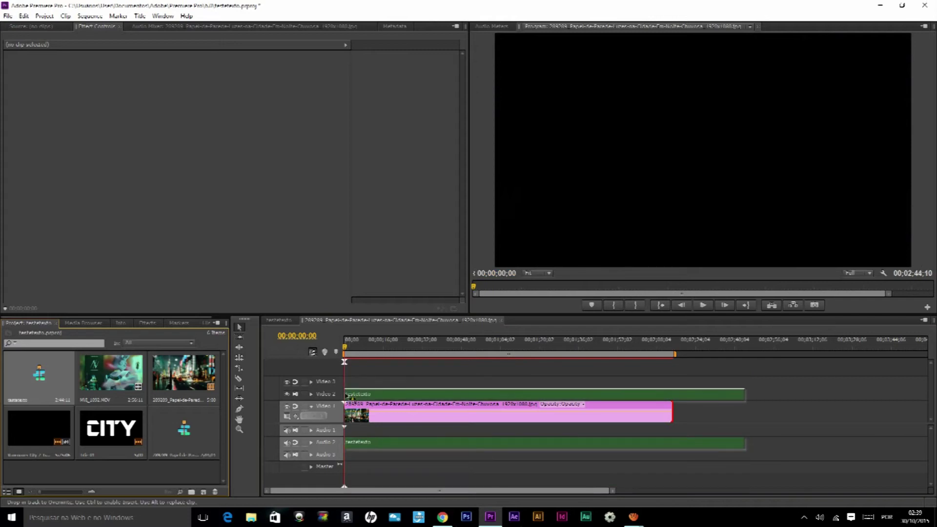
Nest the CITY sequence on Video 2 and delete its audio while Video 2 is locked
drag(279, 366, 355, 374)
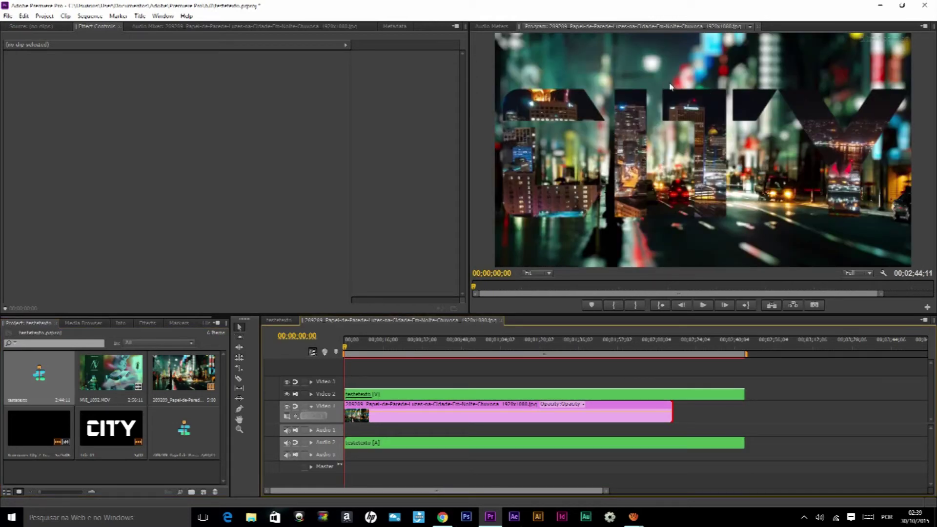
click(304, 394)
click(434, 442)
key(Delete)
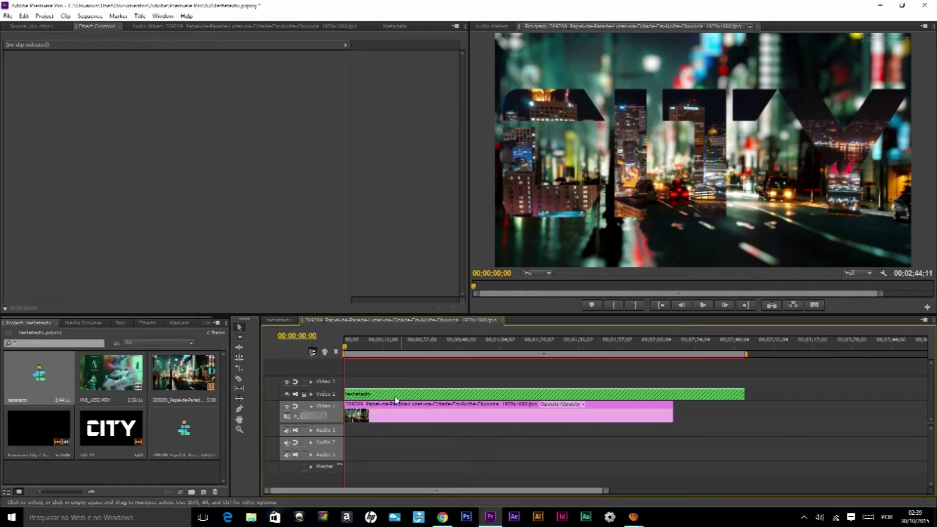
click(305, 394)
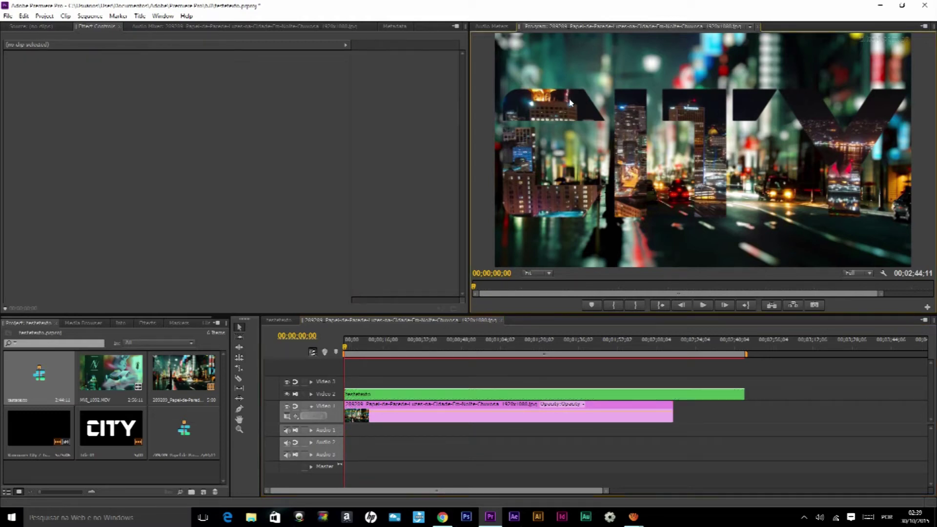
Preview the composite, then extend the street photo to match the CITY clip's length
drag(352, 342, 411, 346)
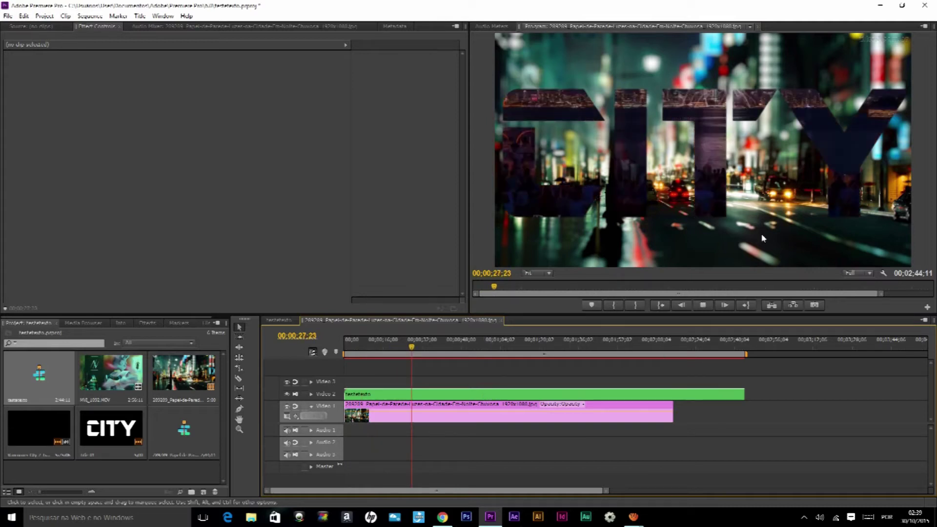
key(space)
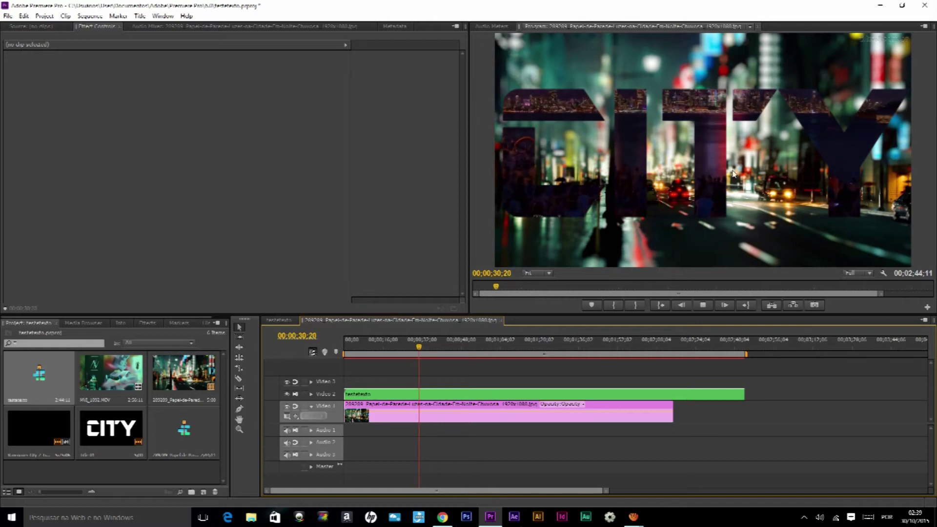
key(space)
click(666, 412)
click(687, 409)
drag(687, 408, 743, 409)
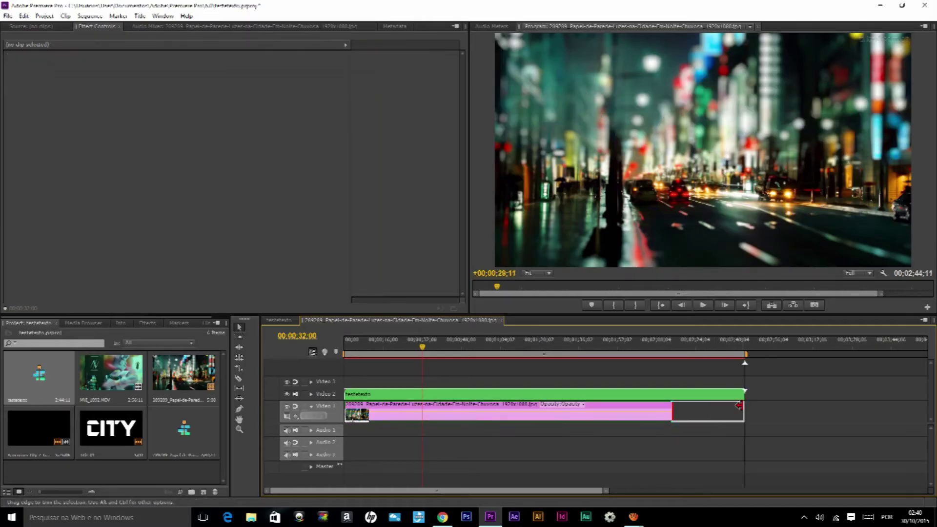
click(477, 354)
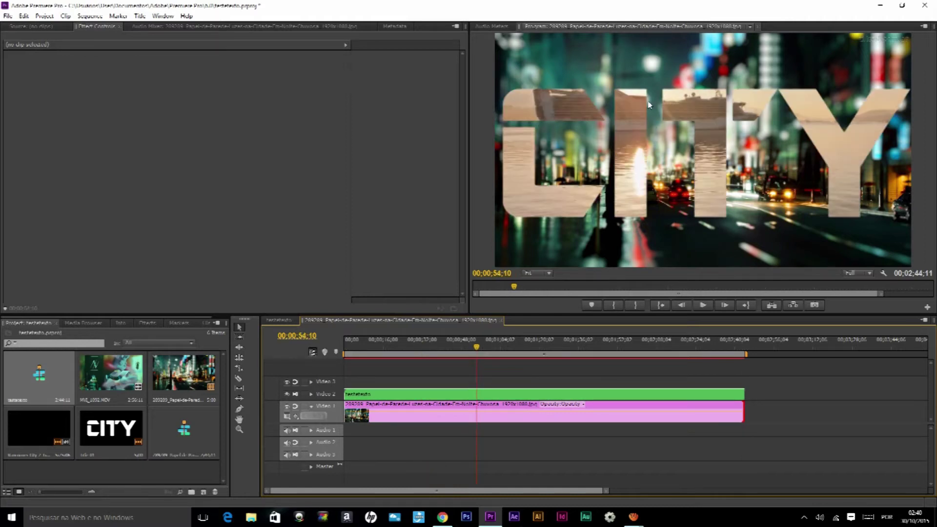
Scale and move the nested CITY title toward the lower right of the street photo
click(471, 347)
click(570, 109)
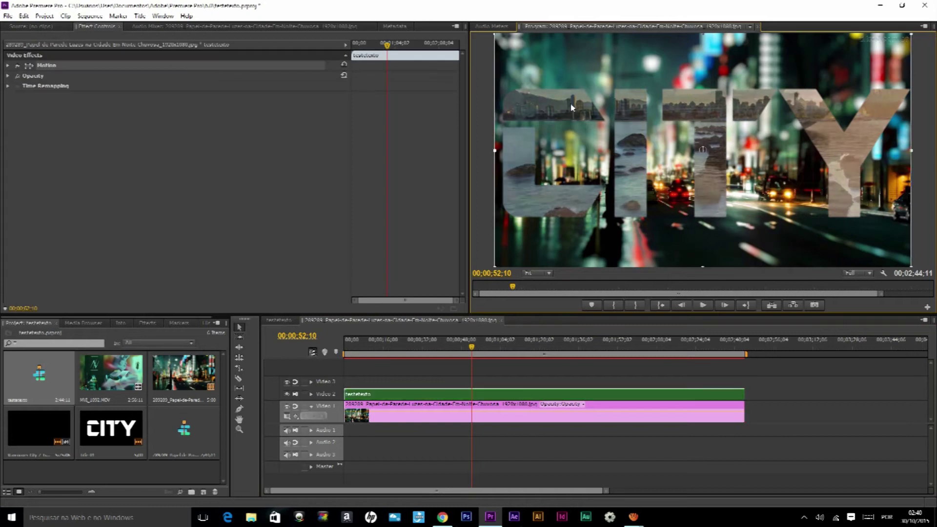
drag(495, 270, 609, 203)
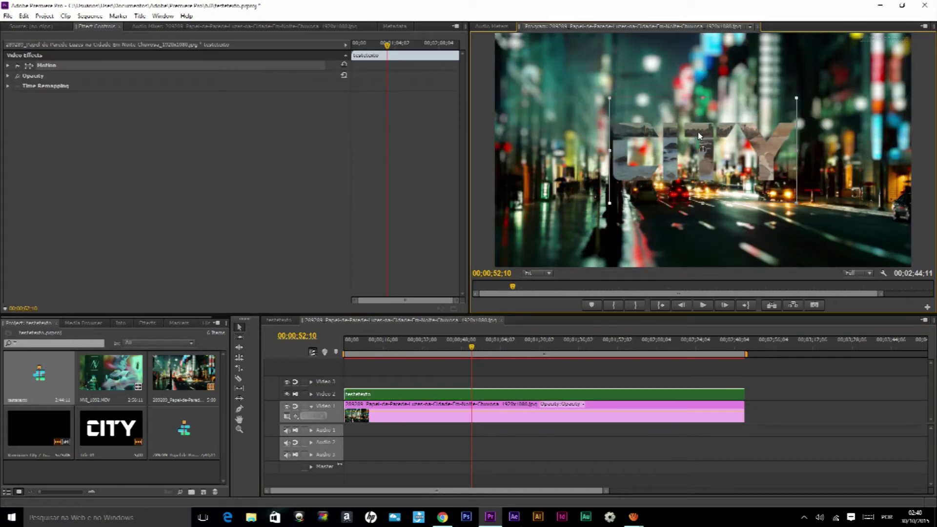
drag(698, 136, 796, 201)
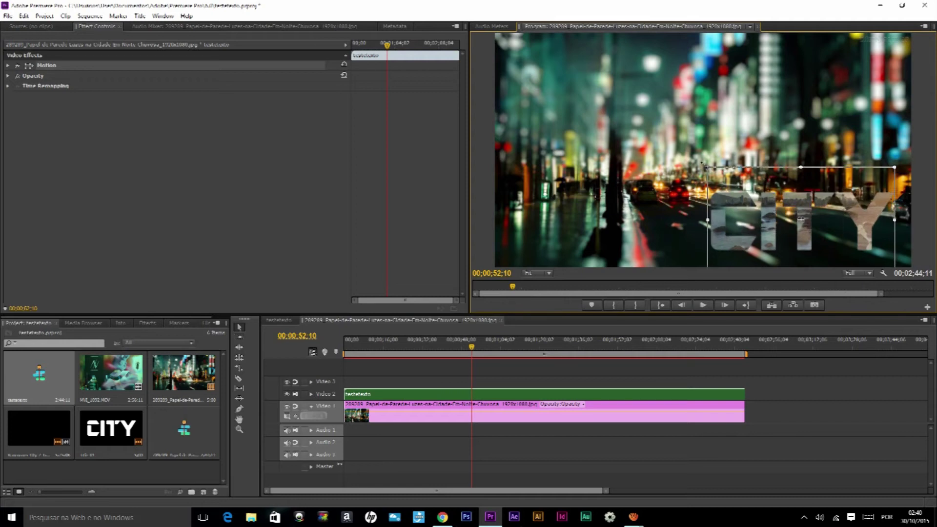
drag(719, 169, 686, 151)
drag(727, 245, 710, 230)
drag(480, 348, 490, 347)
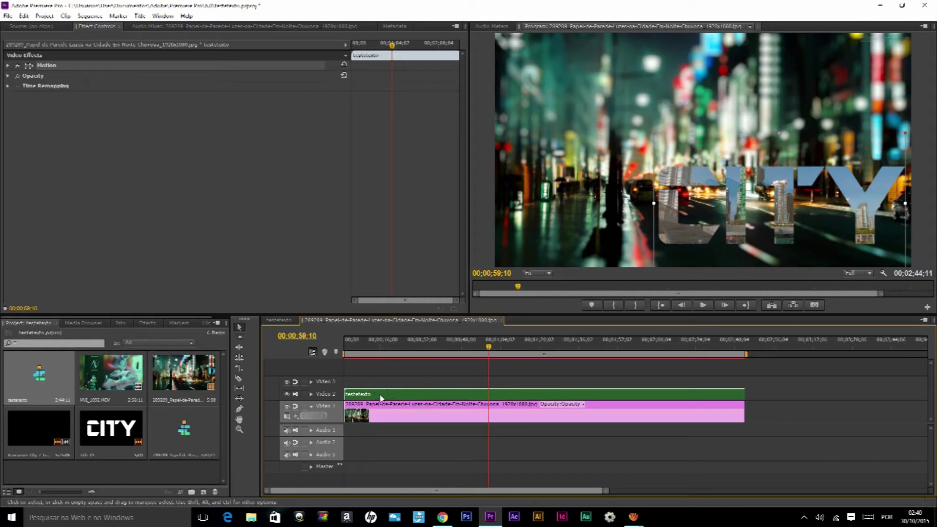
Apply Bevel Alpha from Video Effects > Perspective to the CITY title clip on Video 2
click(148, 323)
click(101, 334)
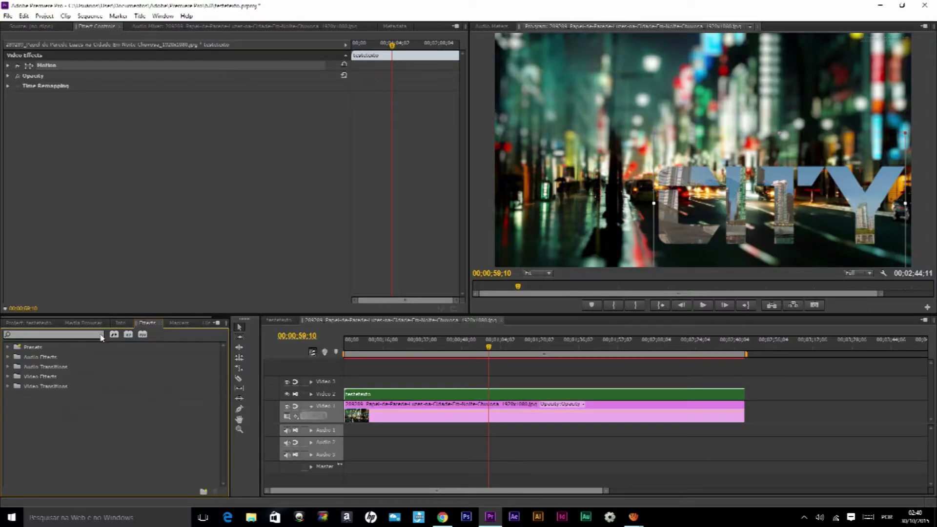
click(8, 377)
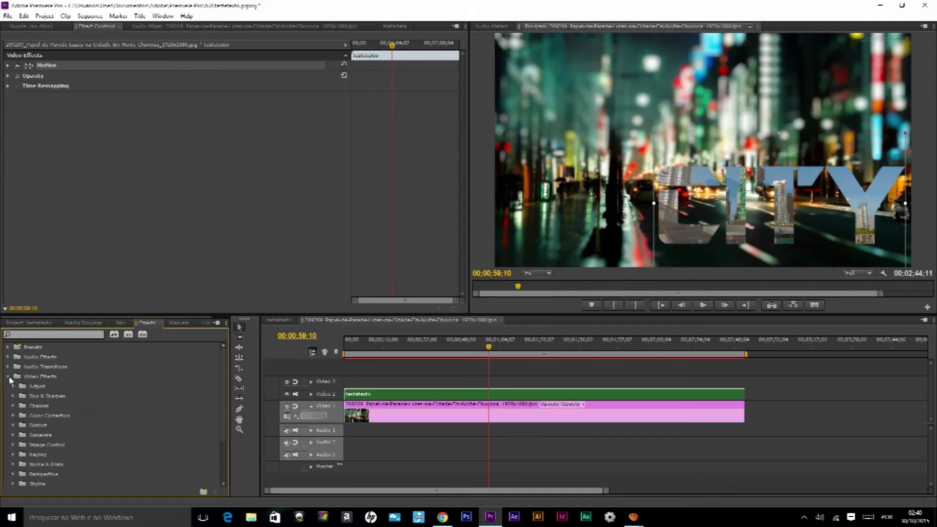
click(13, 474)
scroll(79, 430, down, 1)
scroll(79, 431, down, 1)
scroll(79, 433, down, 1)
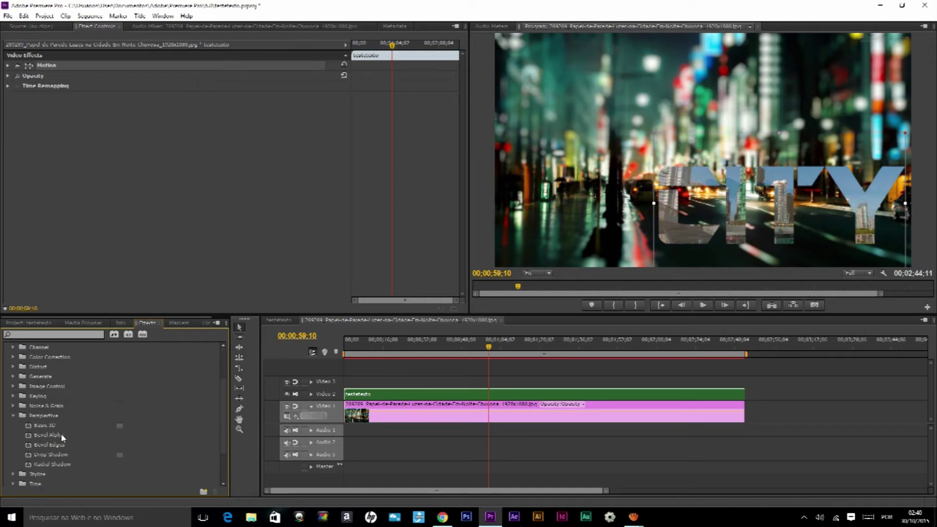
drag(61, 434, 388, 395)
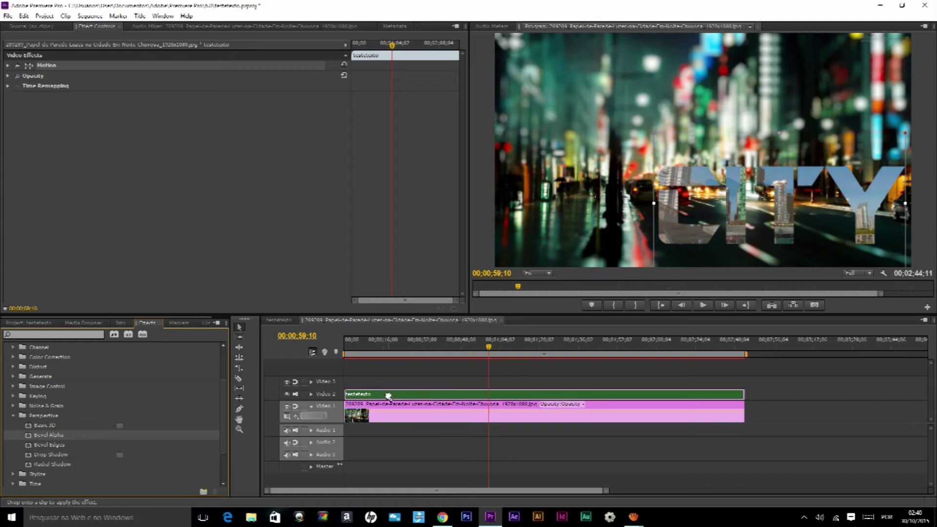
drag(389, 394, 389, 394)
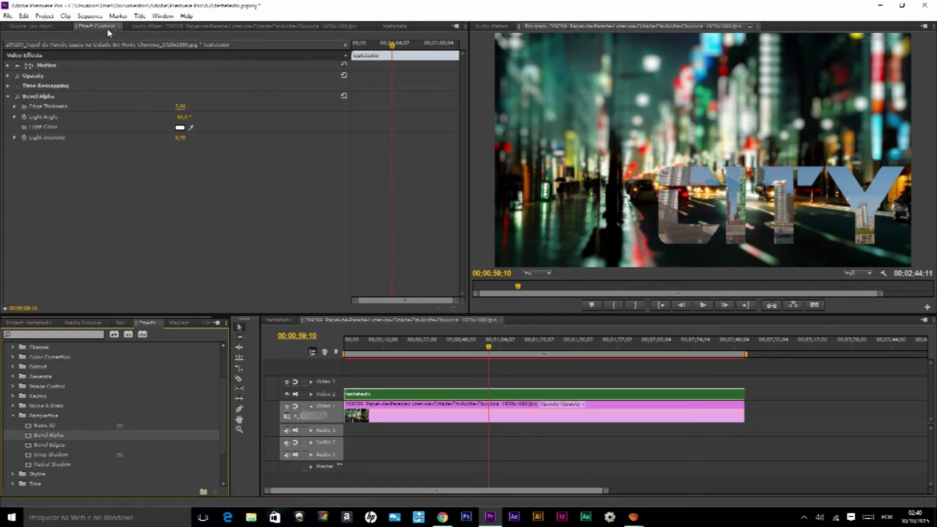
click(403, 398)
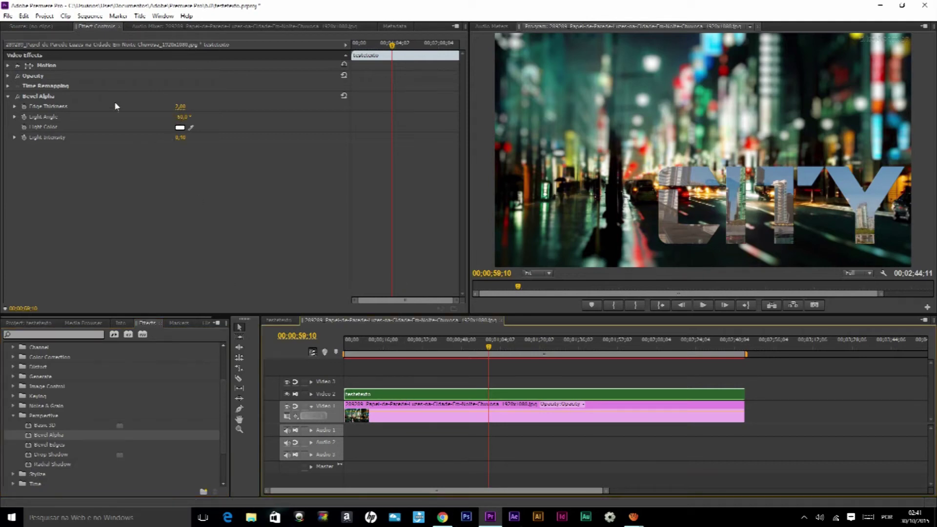
Set Bevel Alpha Edge Thickness to 21.70 and Light Intensity to 0.78
mouse_move(180, 108)
mouse_down()
mouse_move(299, 109)
mouse_move(285, 109)
mouse_up()
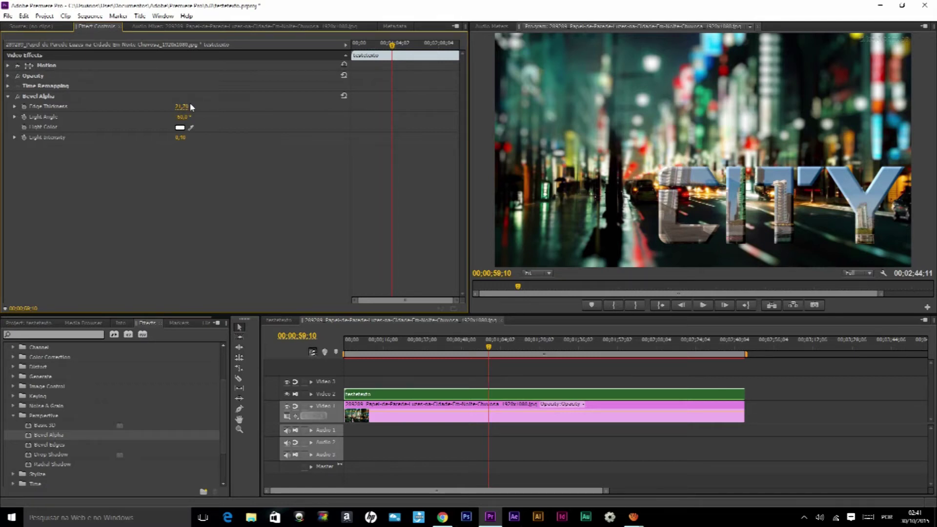
mouse_move(184, 142)
mouse_down()
mouse_move(244, 142)
mouse_move(215, 137)
mouse_move(250, 149)
mouse_up()
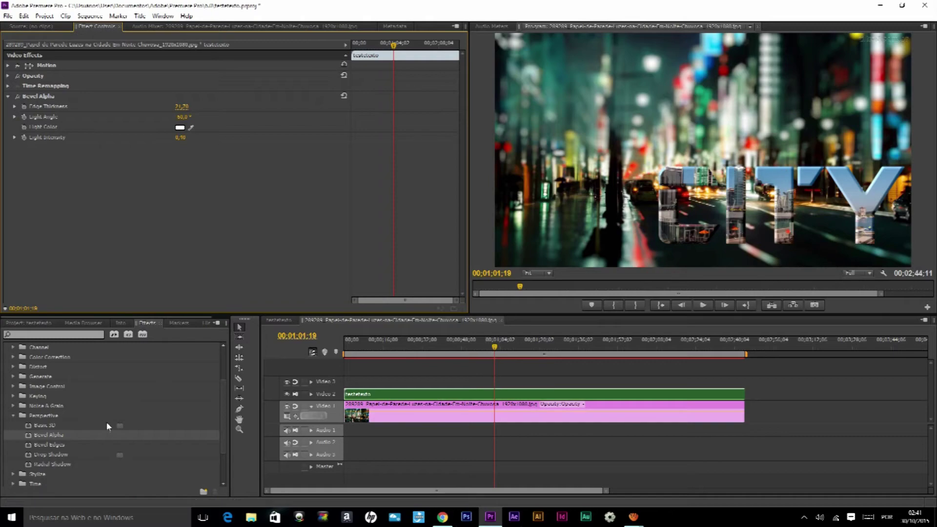
Apply Basic 3D to the CITY title clip and move to 00;00;49;08
click(45, 428)
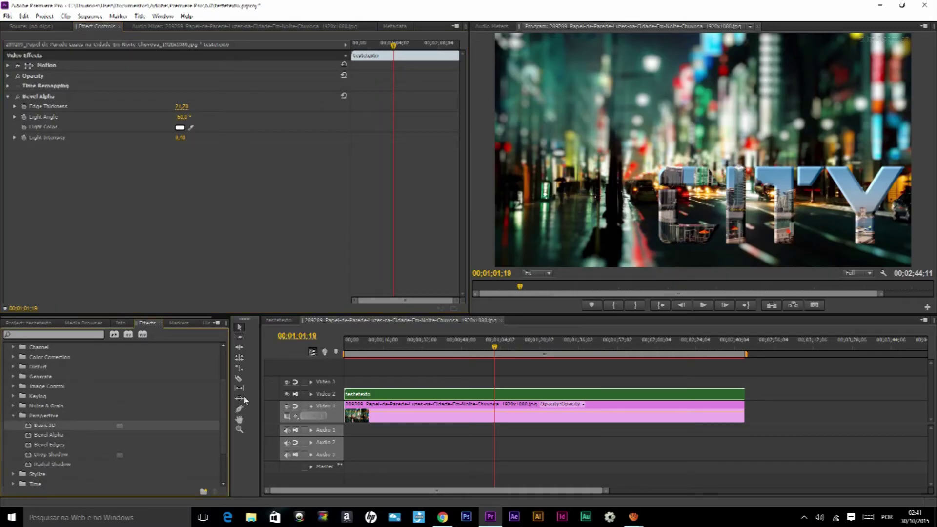
drag(246, 400, 401, 394)
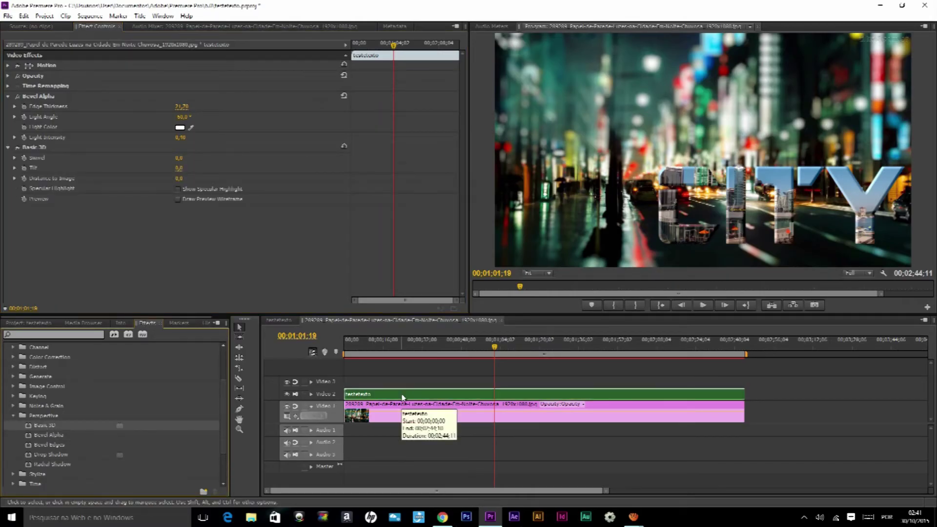
drag(391, 46, 382, 47)
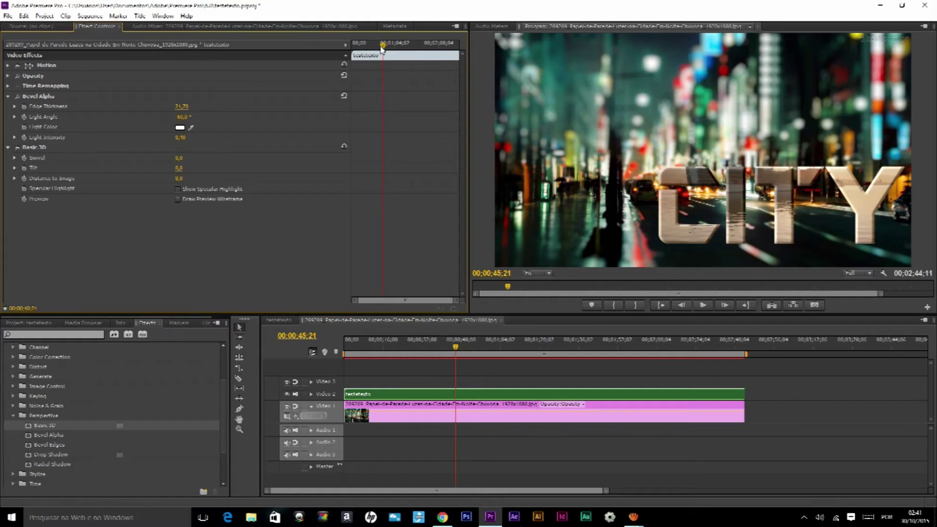
drag(382, 48, 386, 82)
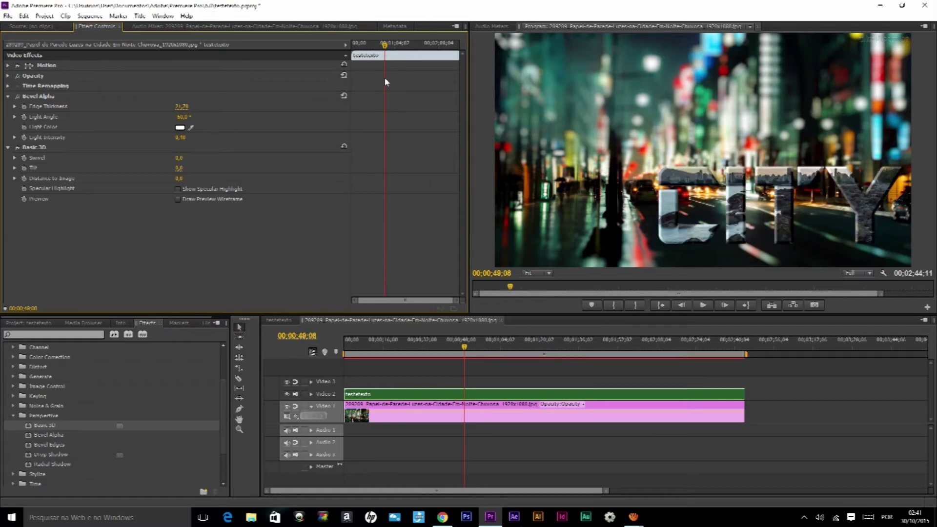
click(484, 395)
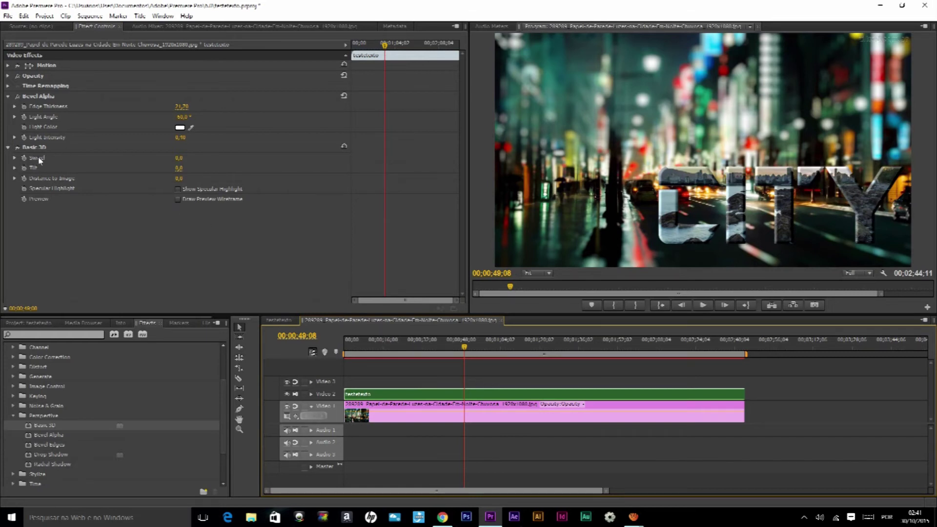
Set the Basic 3D Tilt to -10° and swivel the CITY letters to about 19°
click(179, 168)
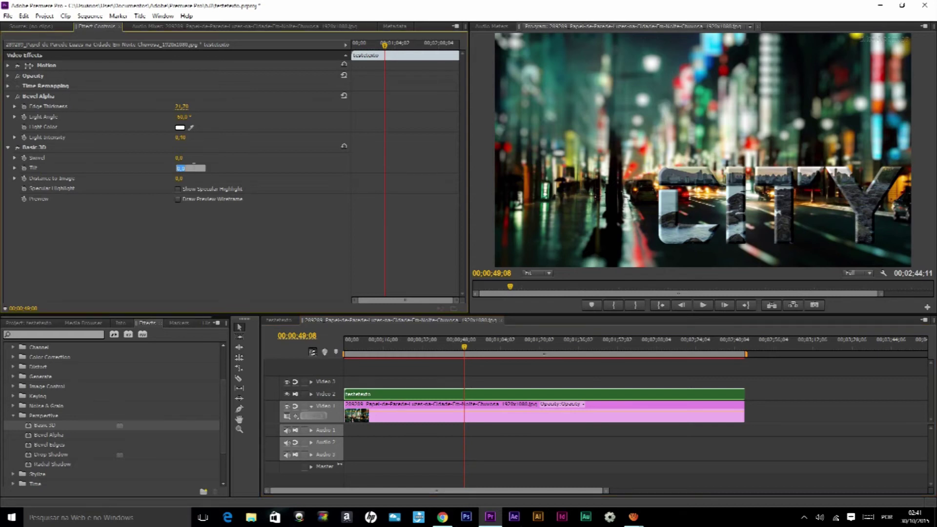
text(10)
text(15)
key(Return)
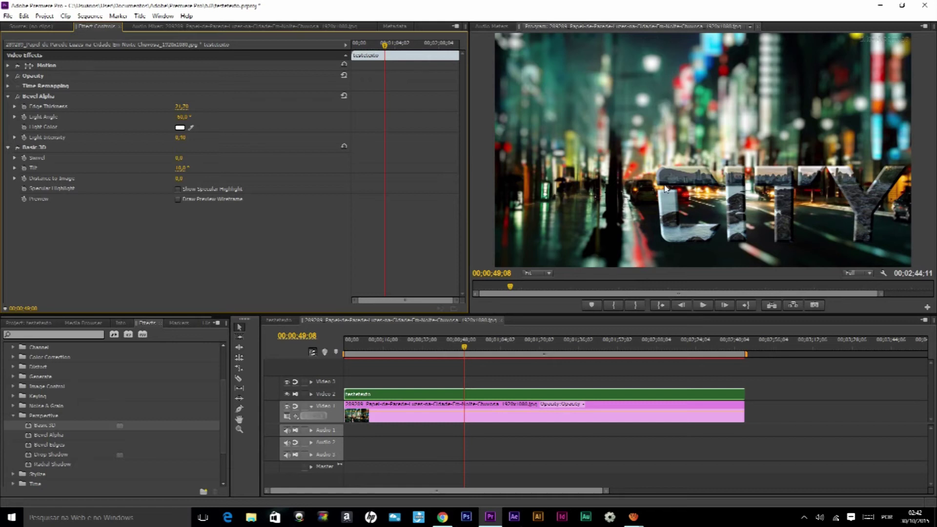
drag(189, 169, 191, 169)
click(181, 168)
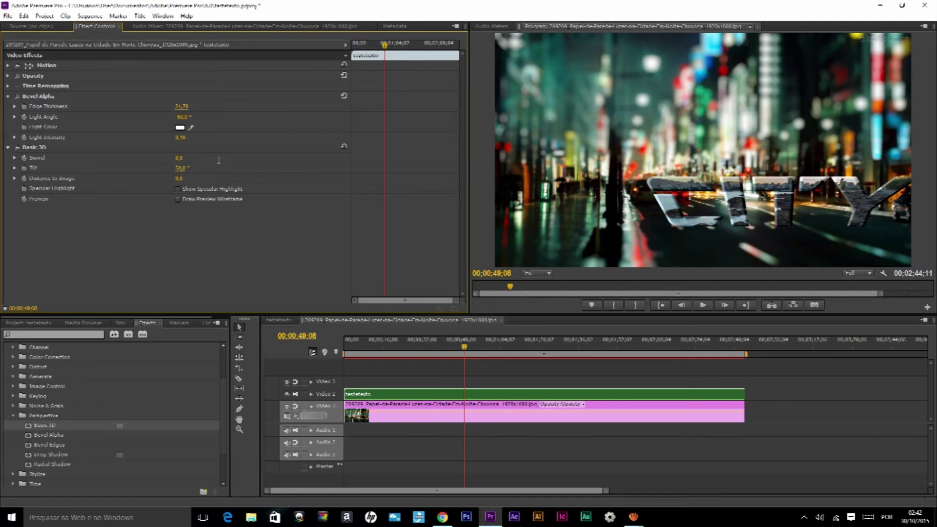
drag(192, 168, 141, 170)
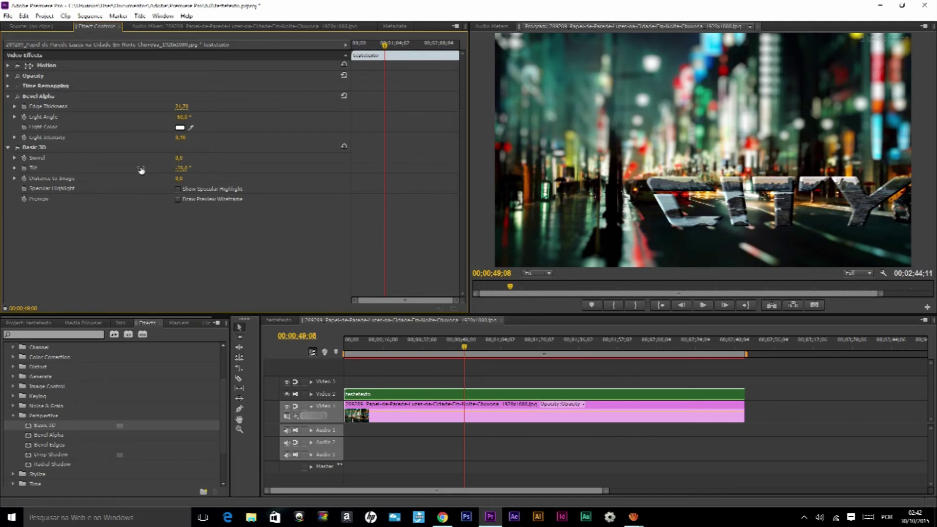
click(184, 167)
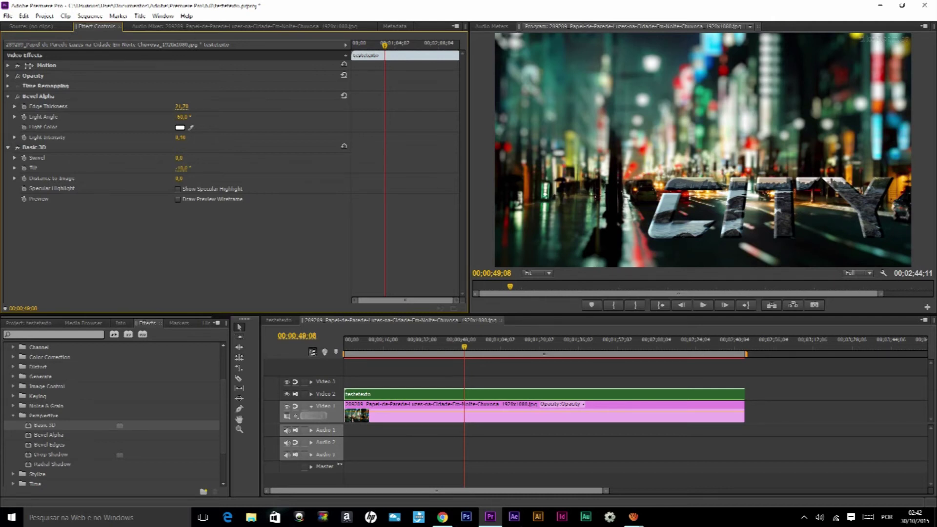
text(-10)
key(Return)
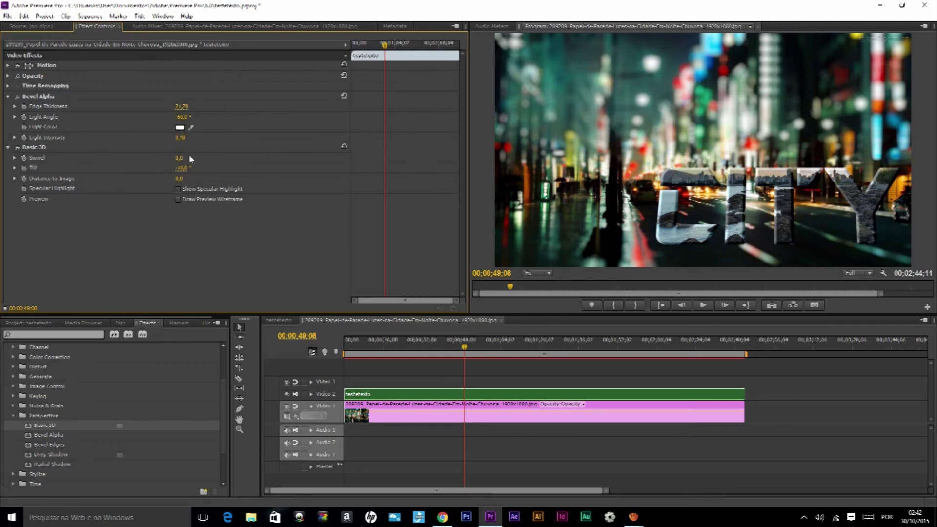
drag(182, 160, 183, 159)
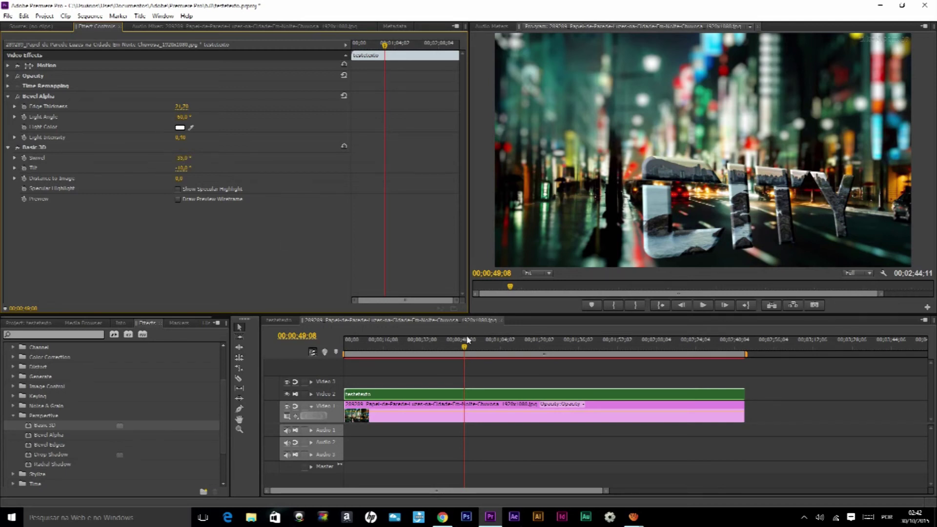
click(342, 396)
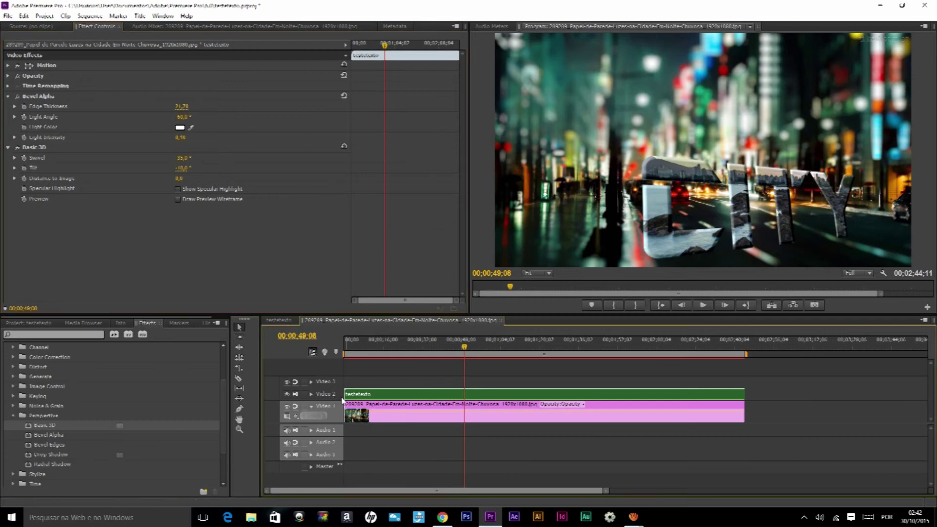
Cut both clips at 00;00;49;08, delete the earlier parts, and enable Swivel keyframing
key(ctrl+k)
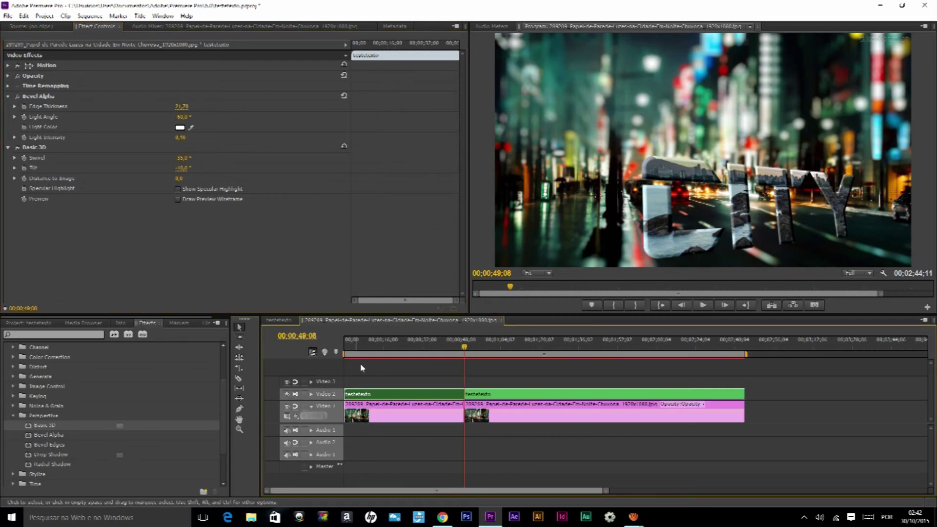
key(Delete)
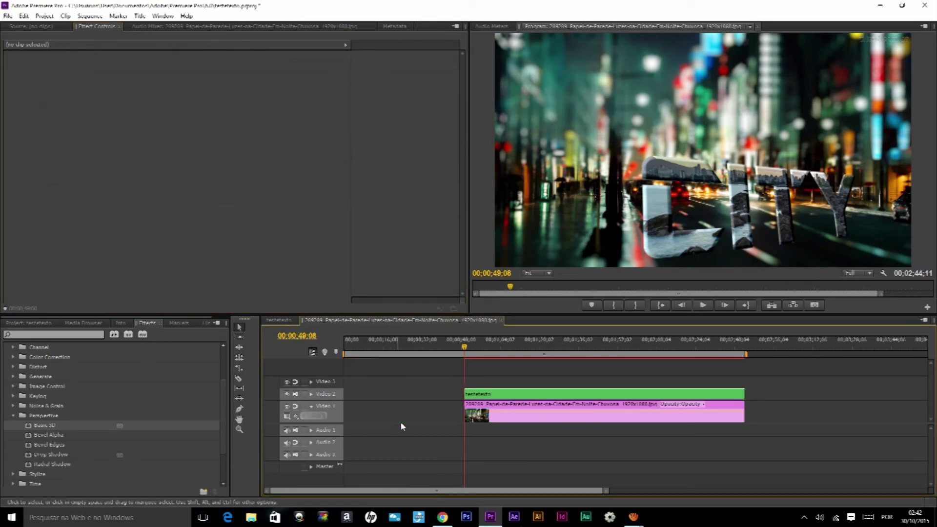
click(498, 393)
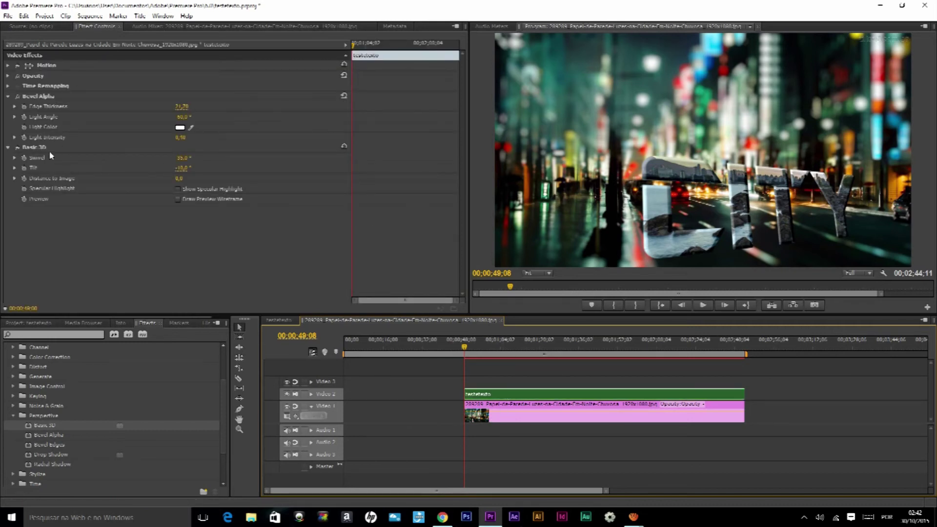
click(24, 158)
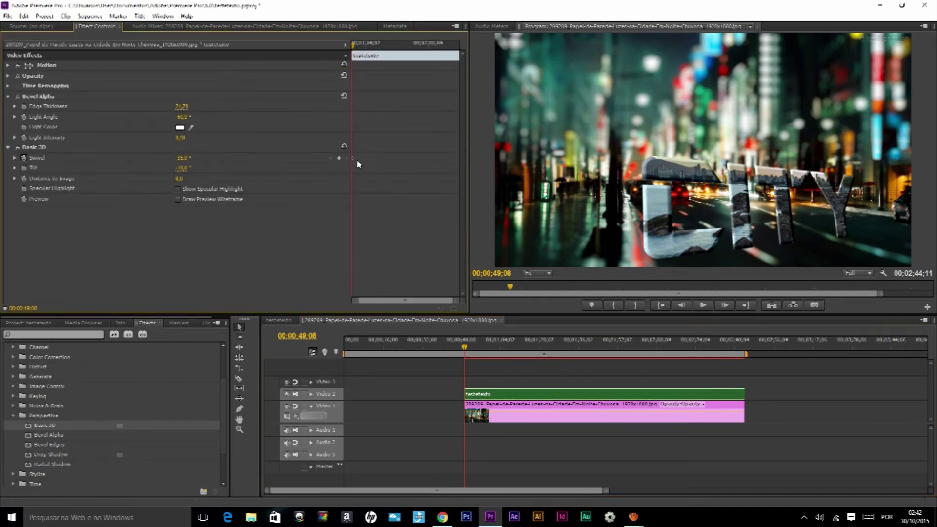
Cut both clips at 00;01;27;11 and delete the parts after it
click(504, 349)
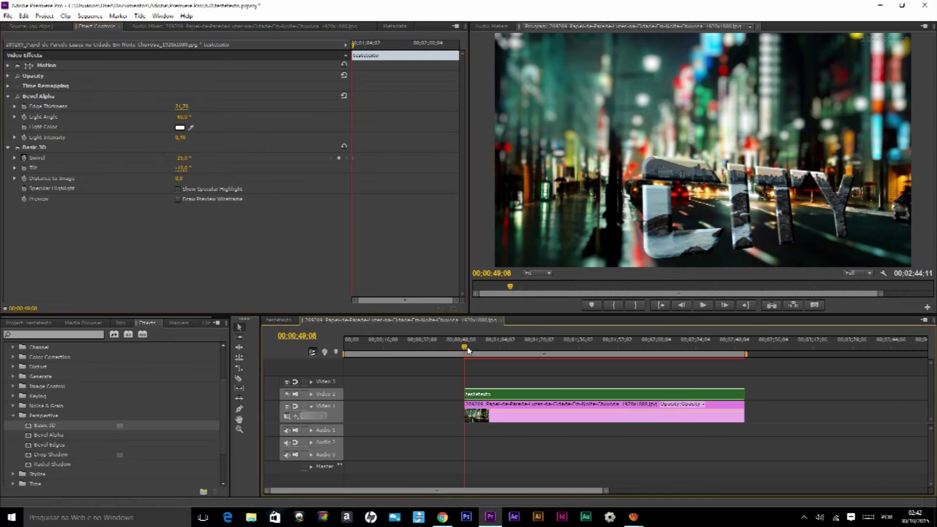
click(530, 349)
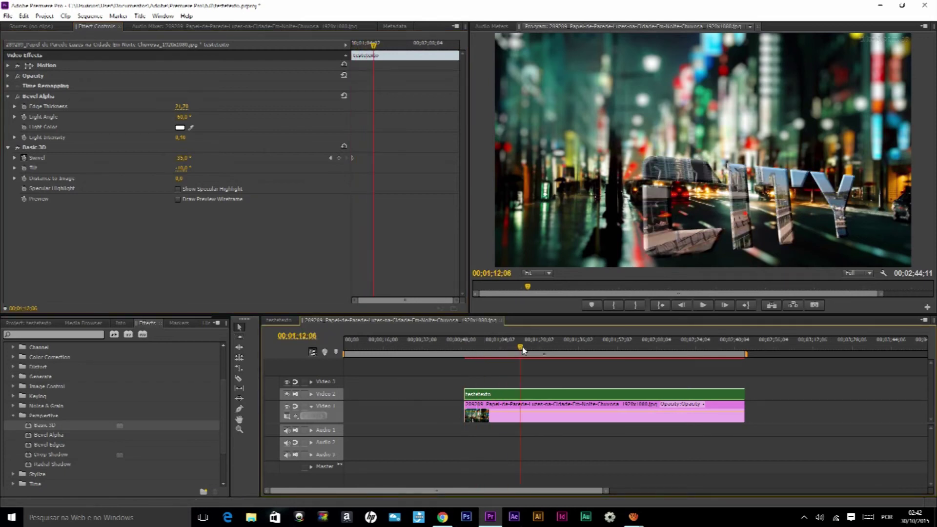
click(541, 349)
click(557, 349)
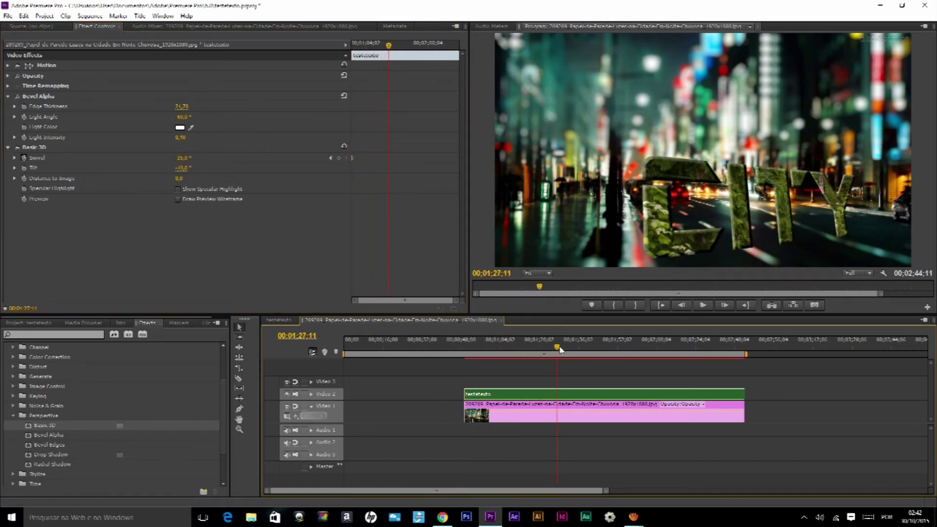
drag(756, 376, 734, 413)
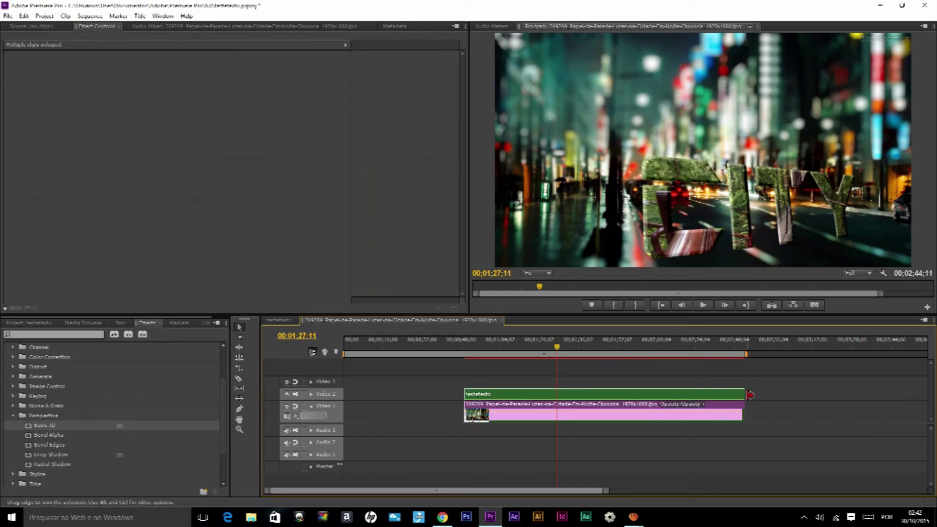
key(ctrl+k)
drag(783, 370, 742, 412)
key(Delete)
click(556, 350)
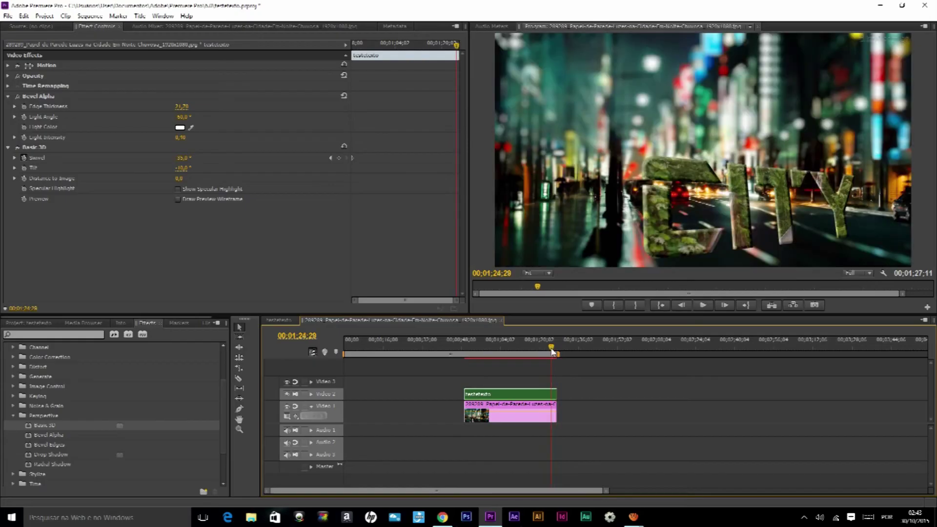
drag(556, 350, 469, 354)
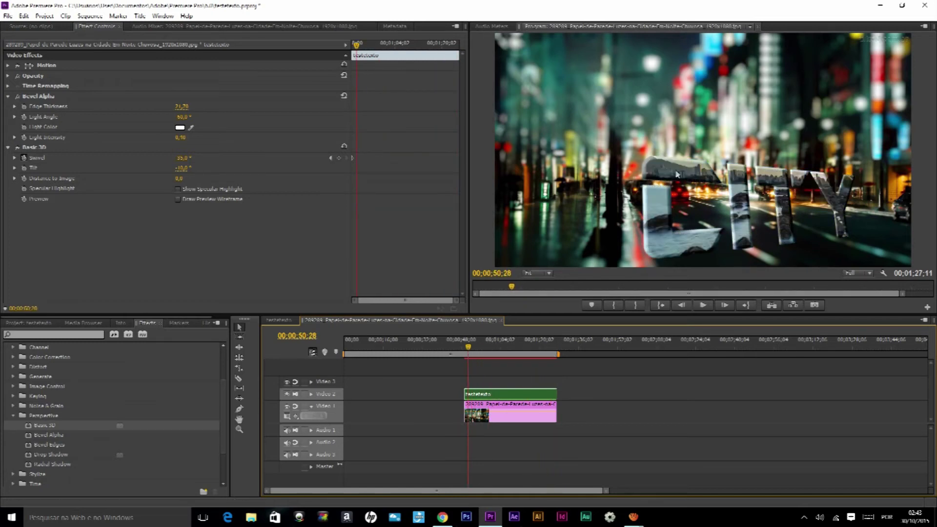
Change the Swivel angle at the next keyframe and shift that keyframe later in time
click(25, 176)
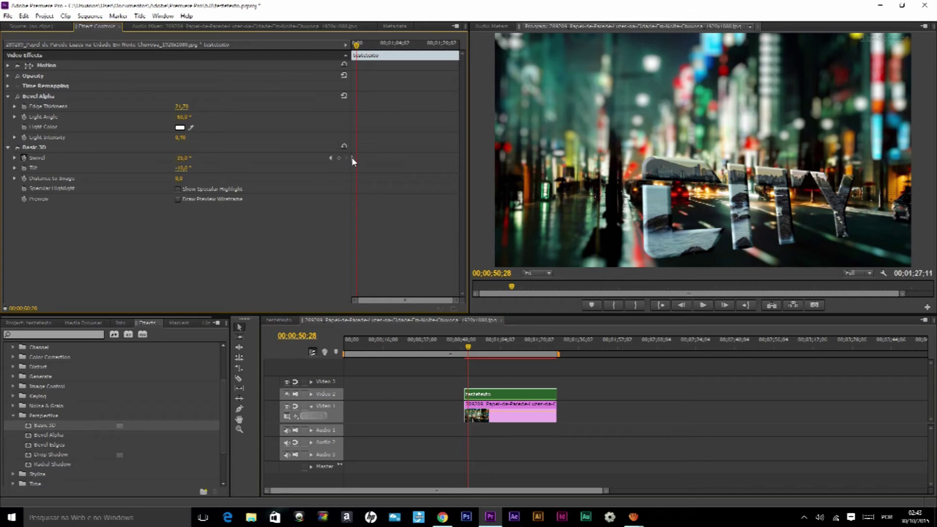
click(384, 45)
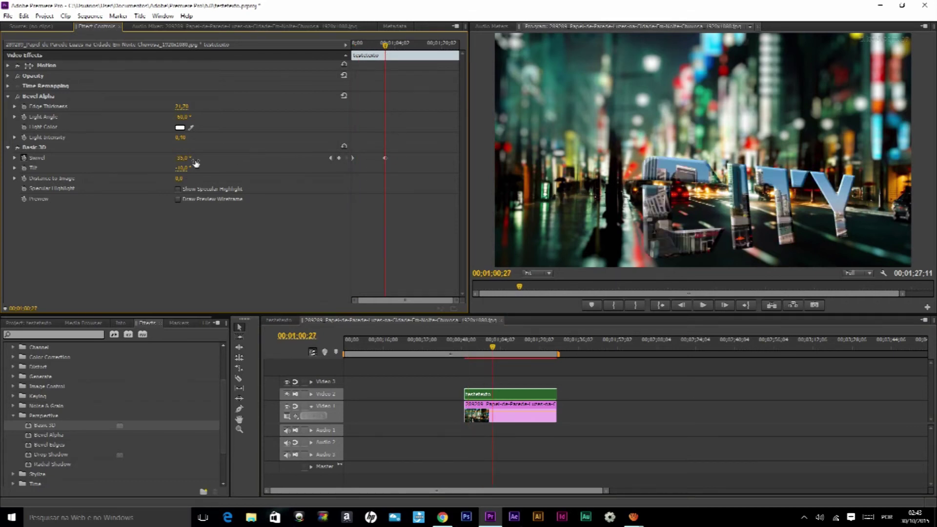
mouse_move(185, 161)
mouse_down()
mouse_move(224, 161)
mouse_move(182, 159)
mouse_up()
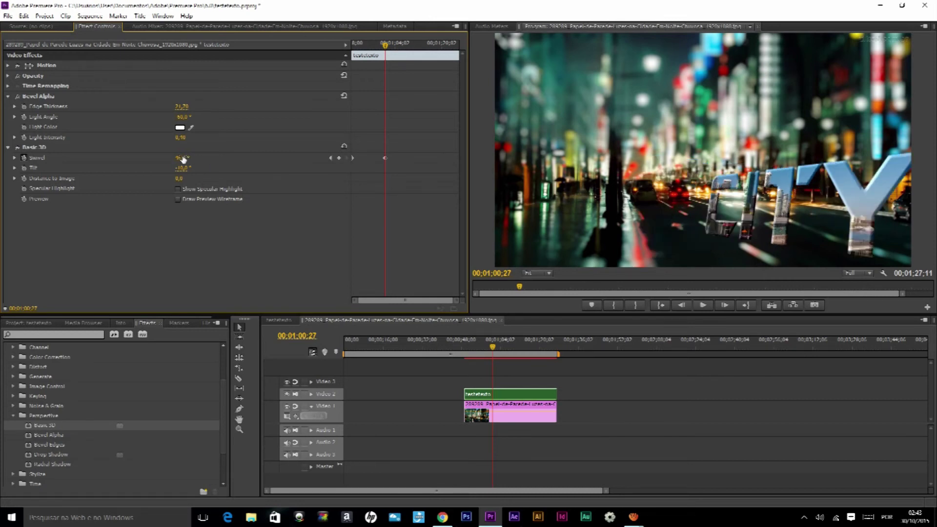
drag(385, 158, 492, 173)
drag(491, 350, 455, 348)
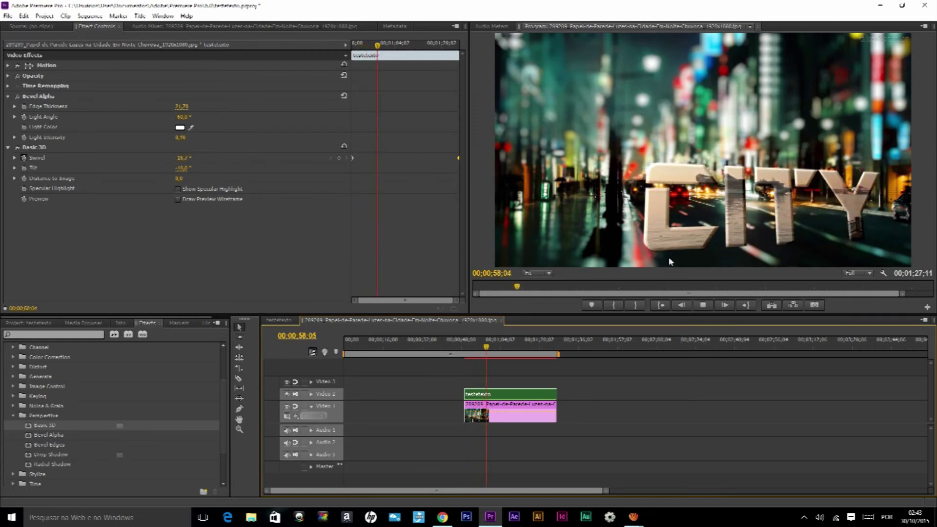
key(space)
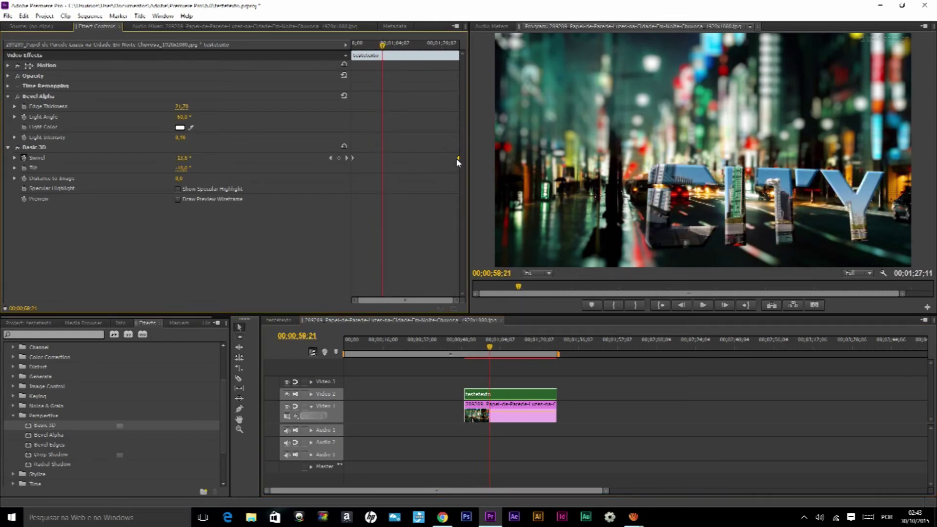
Move the last Swivel keyframe back to 1;02;17 and play the swivel from the clip start
drag(383, 45, 390, 44)
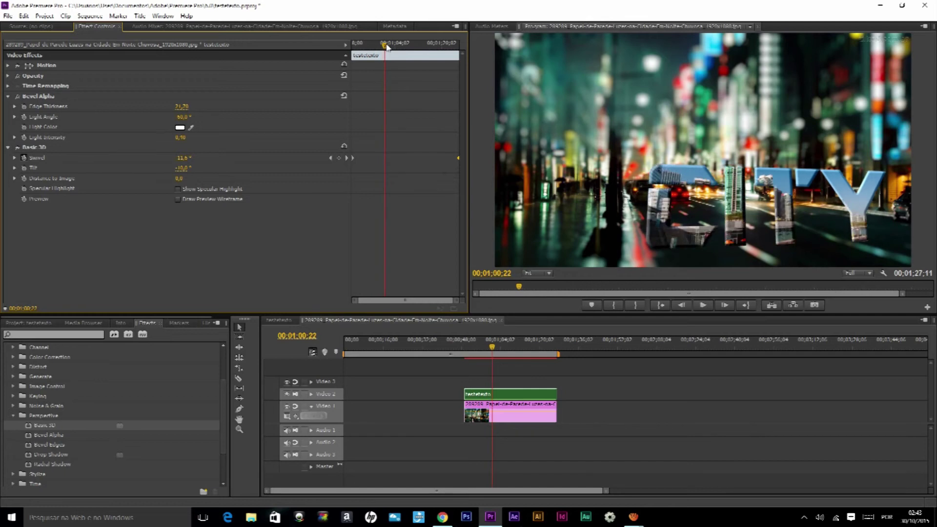
drag(458, 158, 386, 157)
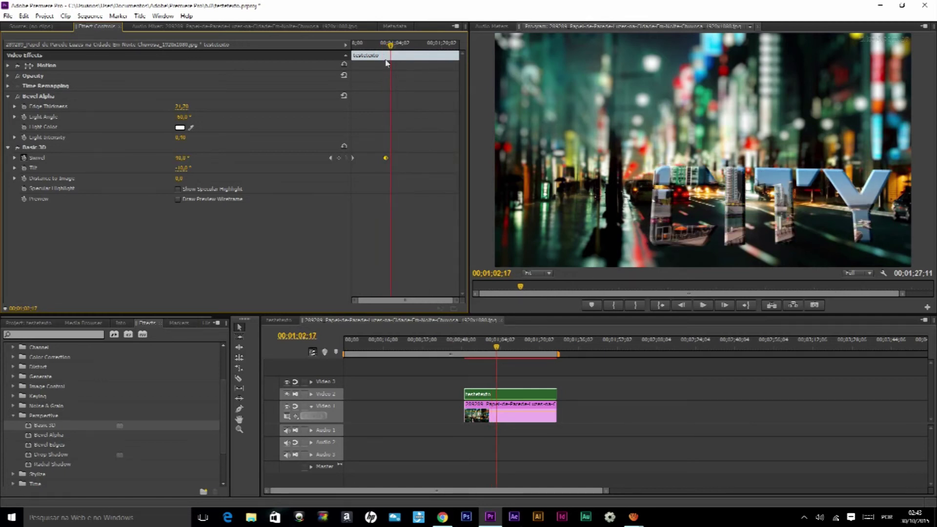
mouse_move(390, 45)
mouse_down()
mouse_move(343, 55)
mouse_move(349, 61)
mouse_up()
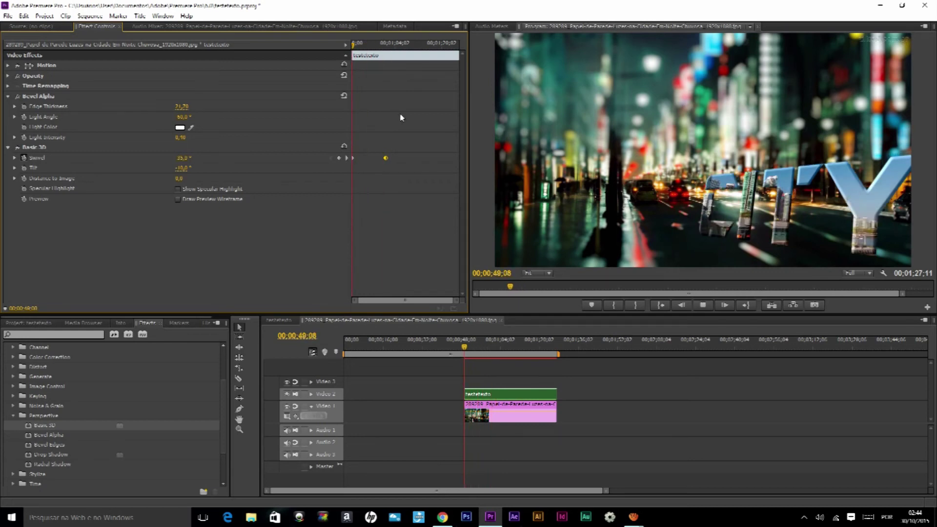
key(space)
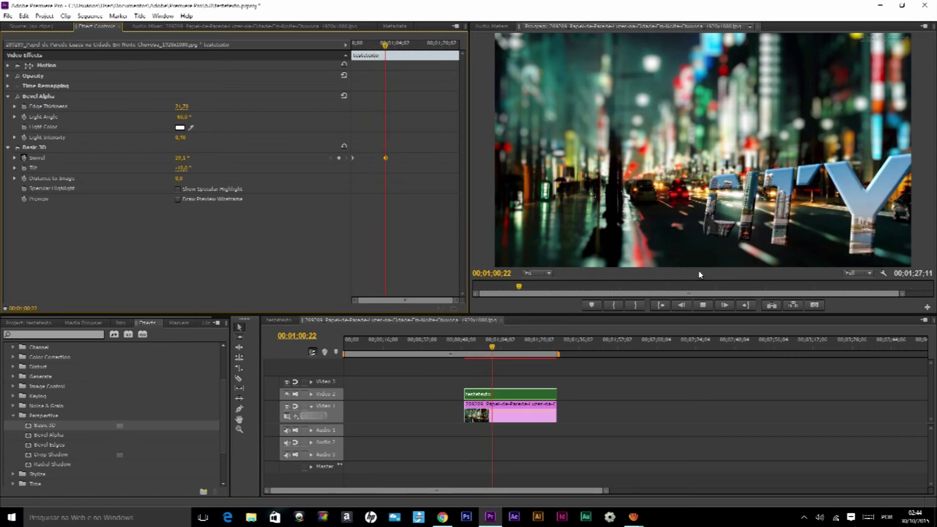
key(space)
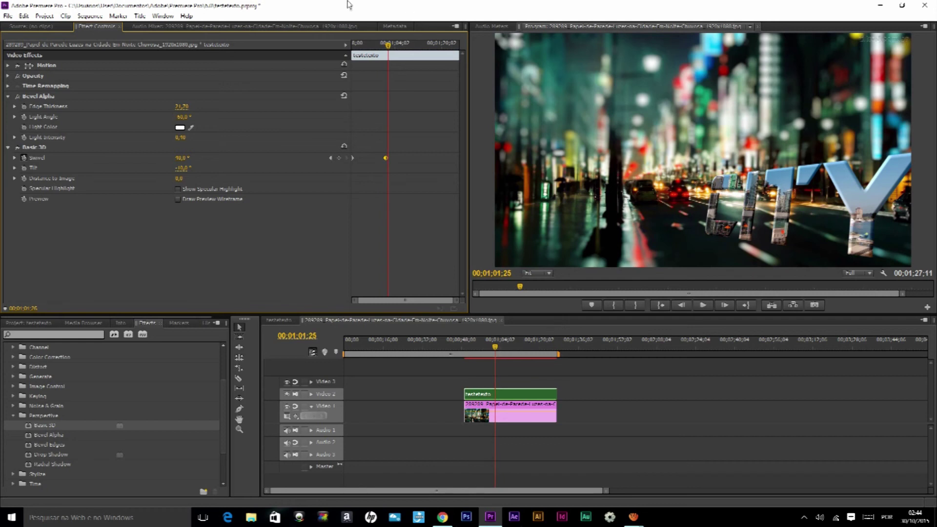
drag(390, 55, 338, 42)
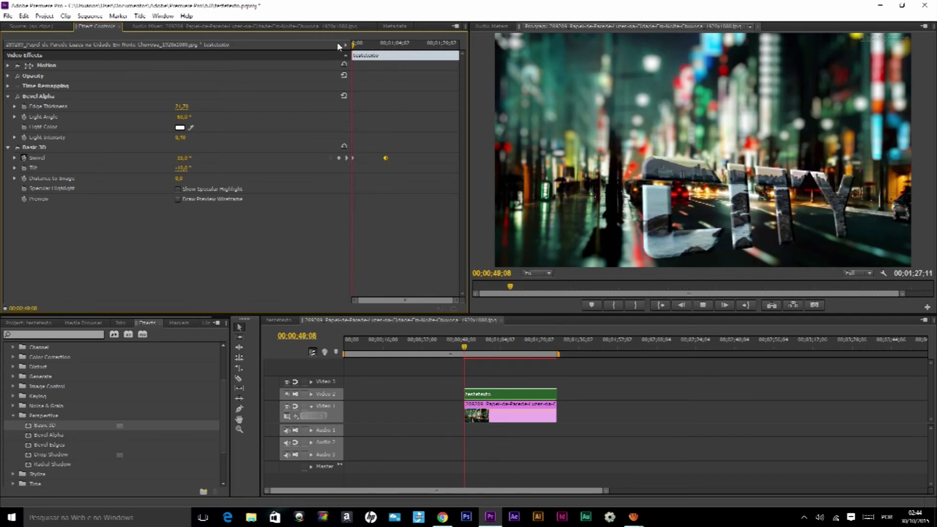
key(space)
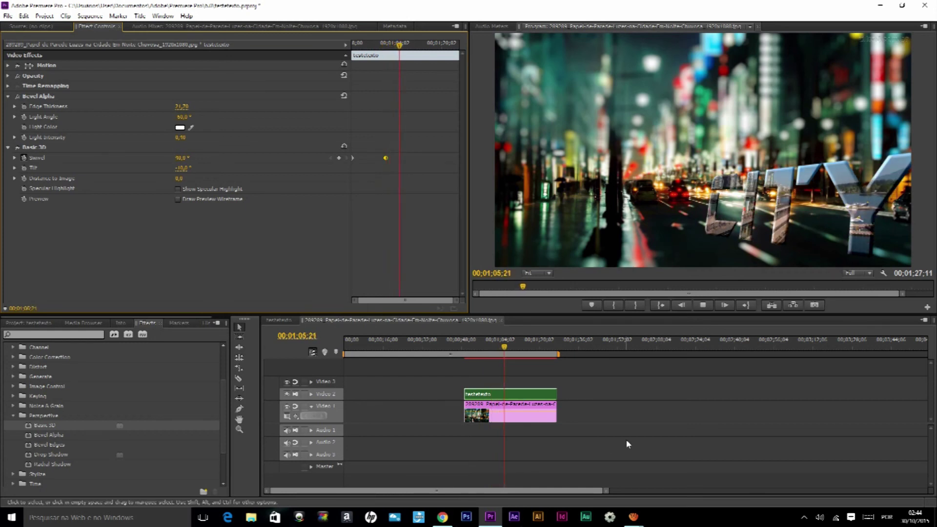
Add a Swivel keyframe at 1;14;24 set to 156°, then replay the animation from before the clip
click(420, 45)
drag(430, 55, 427, 54)
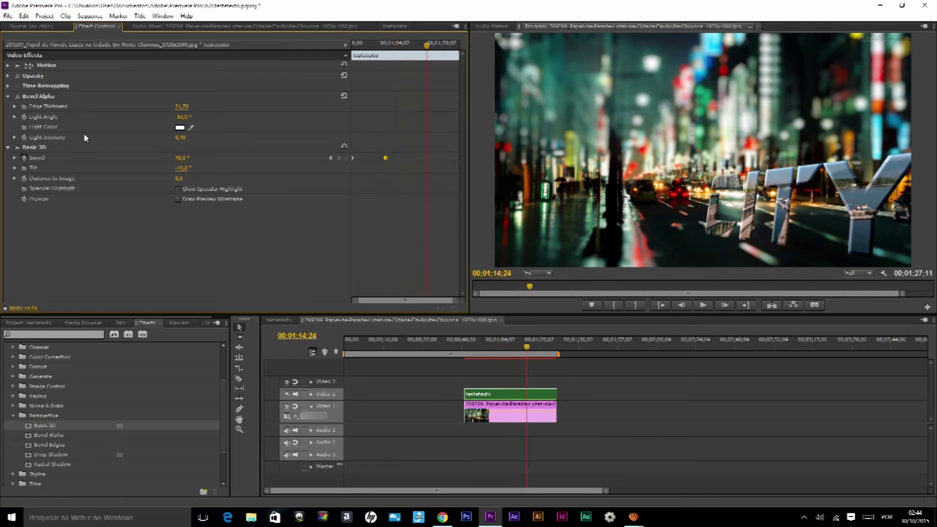
click(338, 158)
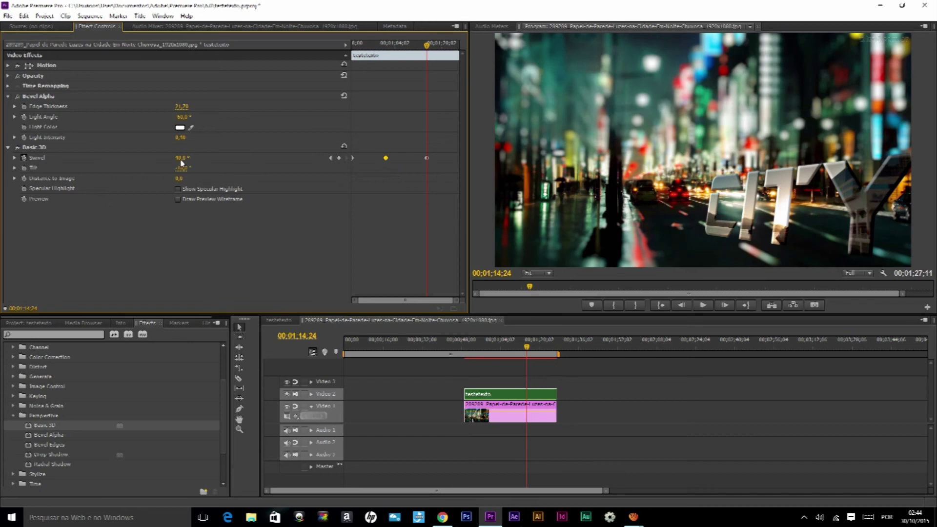
drag(185, 162, 89, 156)
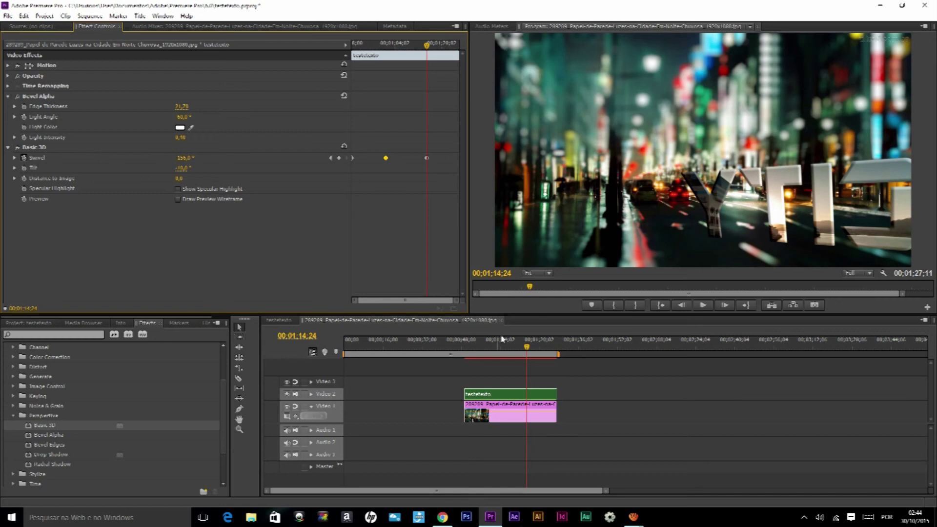
drag(527, 348, 508, 349)
drag(505, 348, 459, 344)
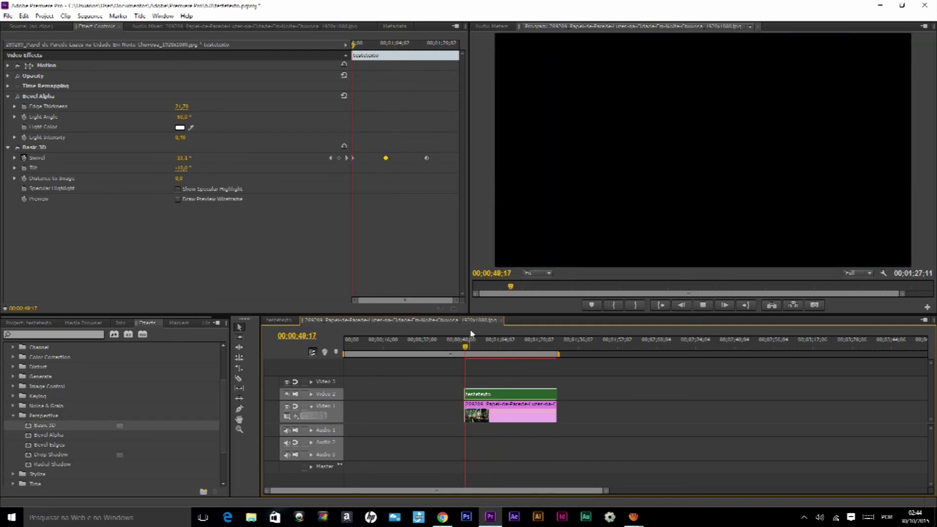
key(space)
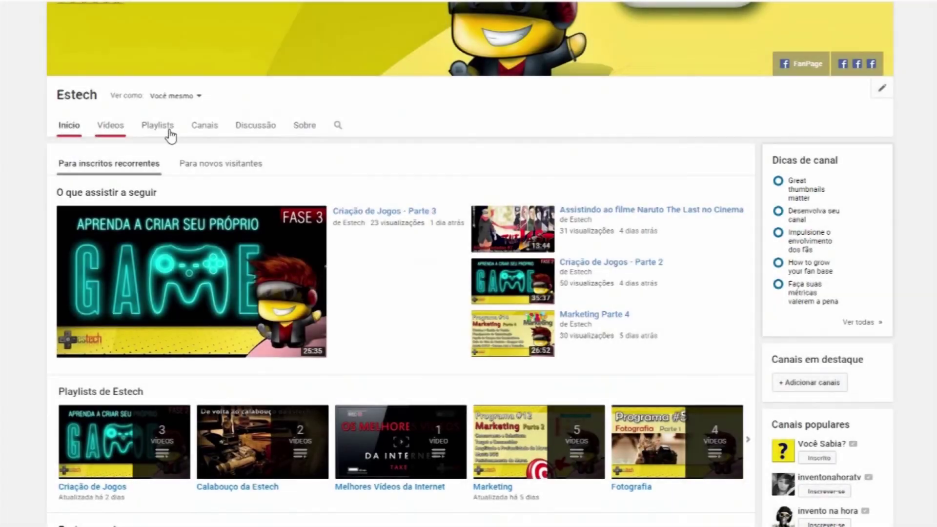
Browse the Estech channel's Vídeos tab, then bring up its grid of created playlists
scroll(899, 157, down, 2)
scroll(551, 433, down, 3)
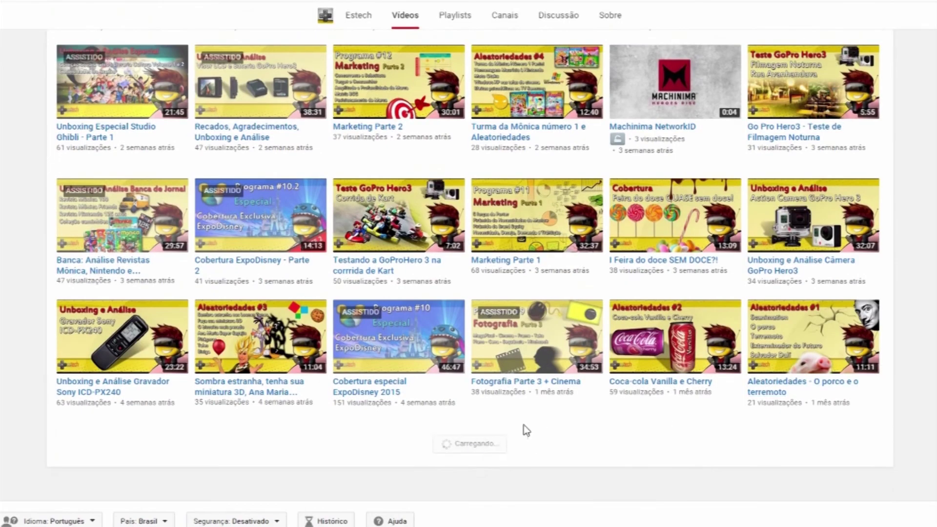
scroll(523, 429, down, 1)
scroll(523, 430, down, 7)
scroll(523, 430, down, 2)
scroll(470, 278, up, 2)
scroll(470, 278, up, 10)
scroll(470, 278, up, 10)
scroll(469, 278, up, 5)
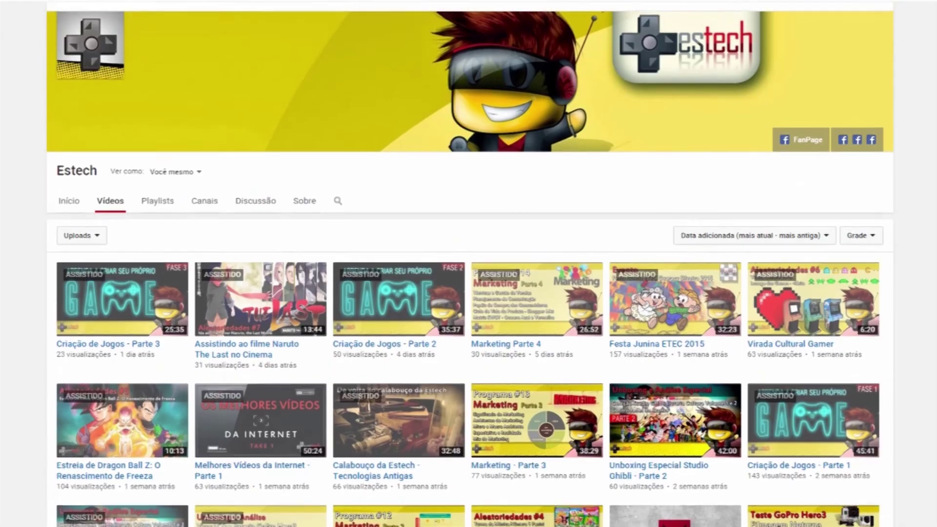
scroll(382, 228, up, 1)
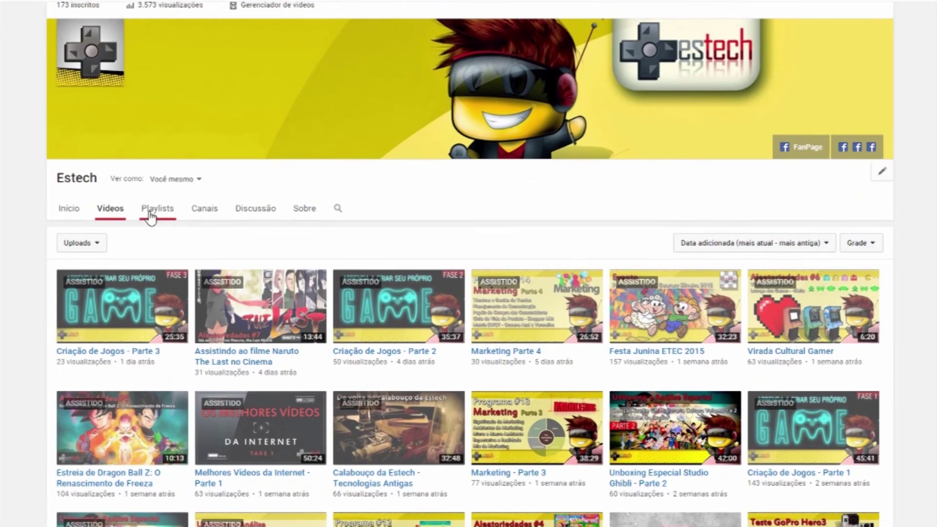
click(150, 216)
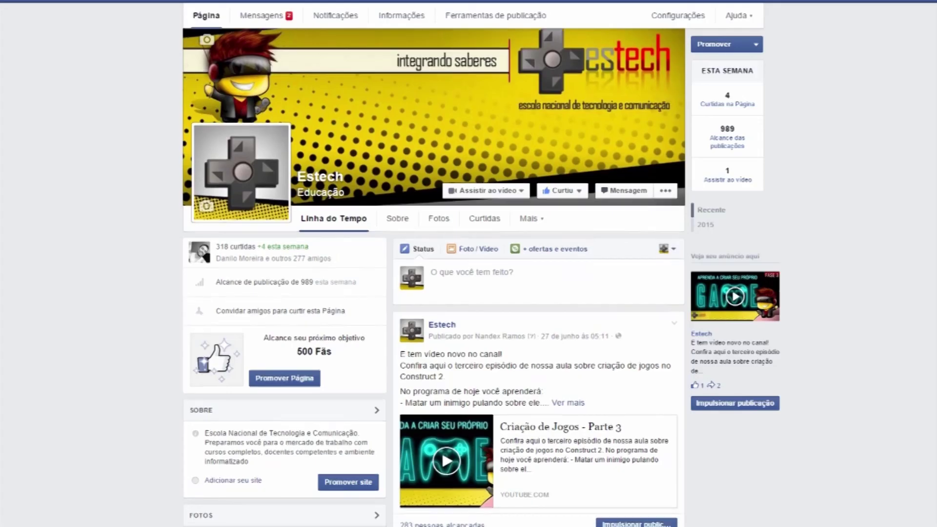
scroll(434, 277, down, 5)
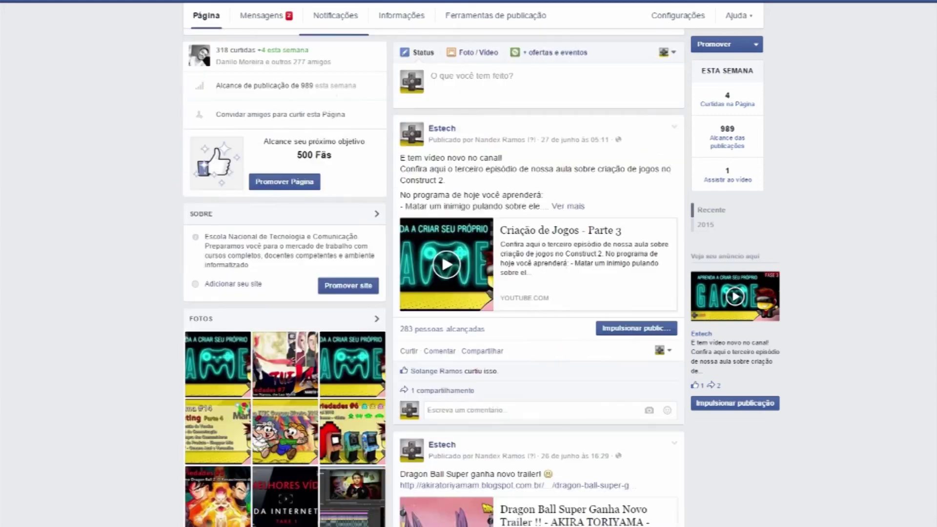
scroll(434, 277, down, 3)
scroll(434, 277, down, 1)
scroll(434, 277, down, 2)
scroll(434, 277, down, 1)
scroll(434, 277, down, 2)
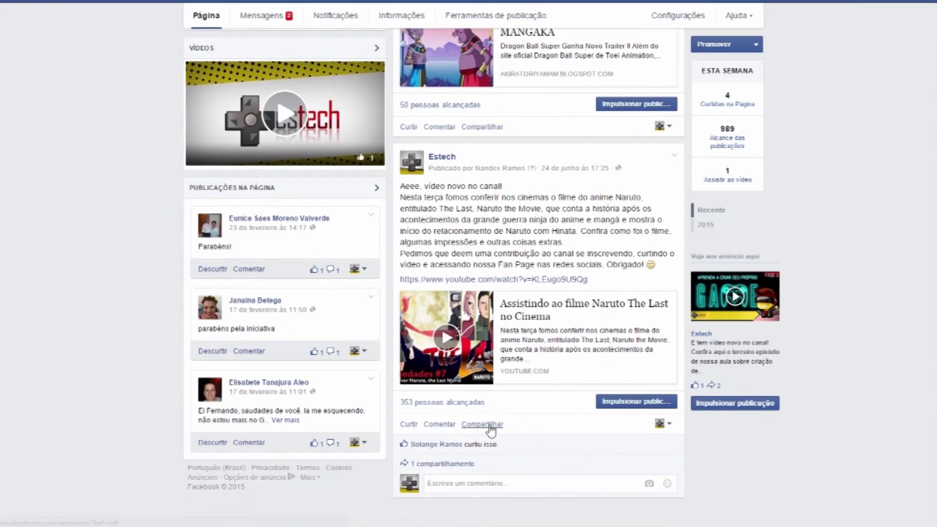